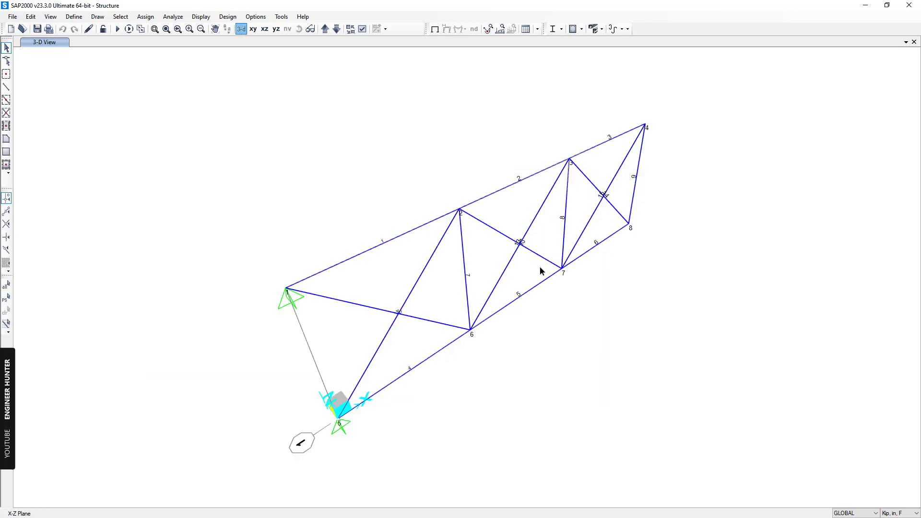
Switch the truss display from 3-D to the X-Z elevation view at Y=0.
{"action": "left_click", "coordinate": [265, 29]}
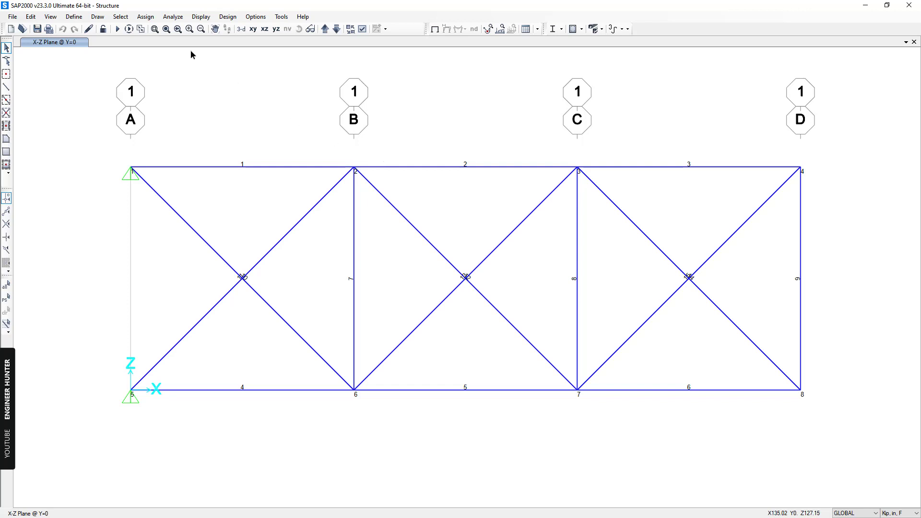
Choose Plane Frame (XZ Plane) degrees of freedom and bring up Advanced SAPFire Options.
{"action": "left_click", "coordinate": [173, 16]}
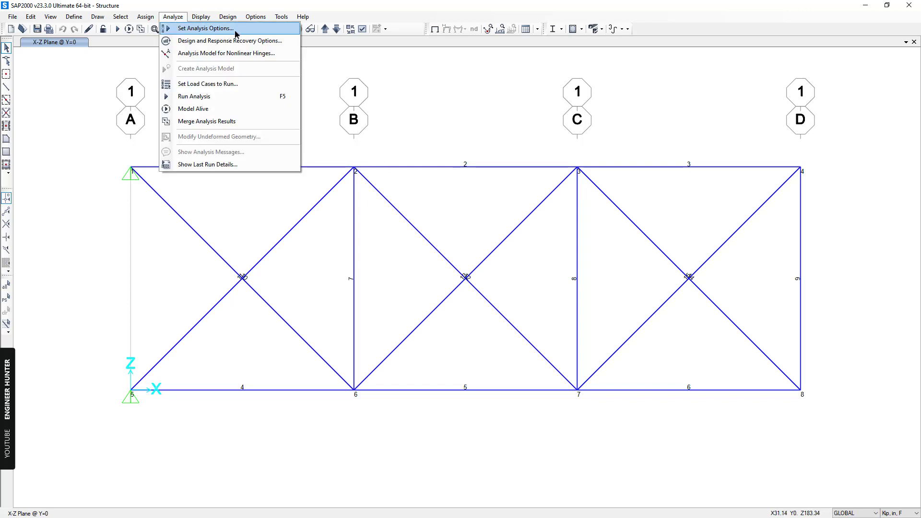
{"action": "left_click", "coordinate": [307, 53]}
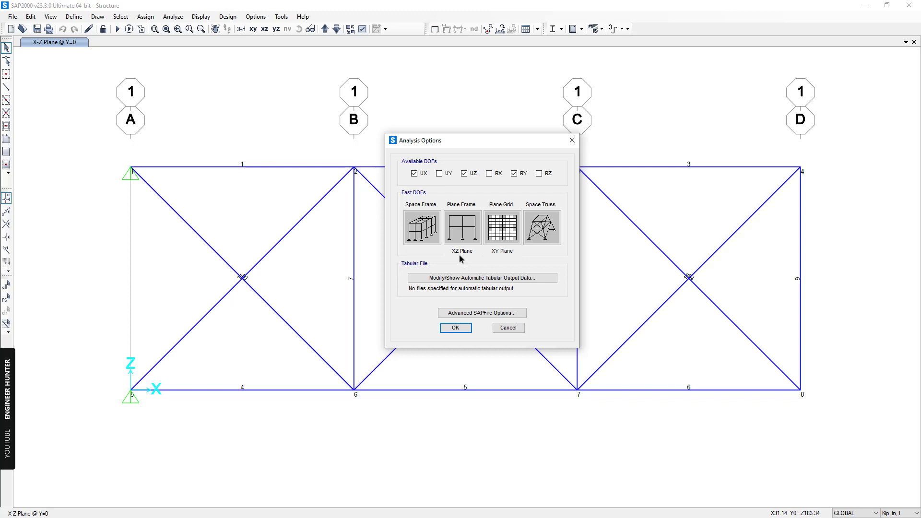
{"action": "left_click", "coordinate": [467, 235]}
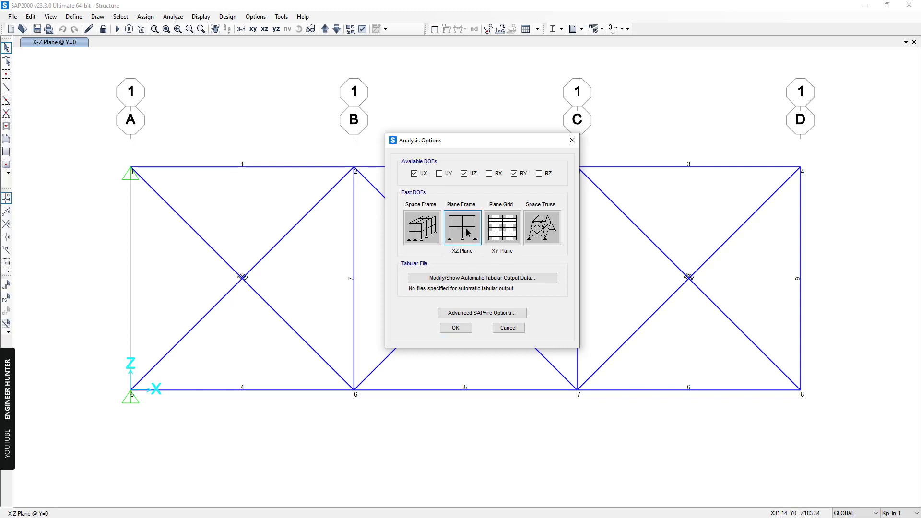
{"action": "left_click", "coordinate": [476, 316]}
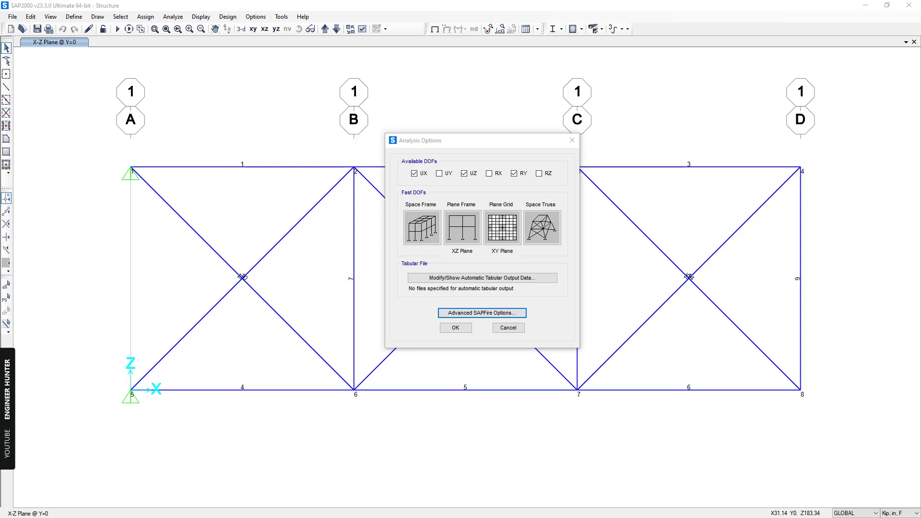
Keep MODAL as the matrix output analysis case and confirm both options dialogs.
{"action": "left_click_drag", "start_coordinate": [109, 75], "coordinate": [243, 94]}
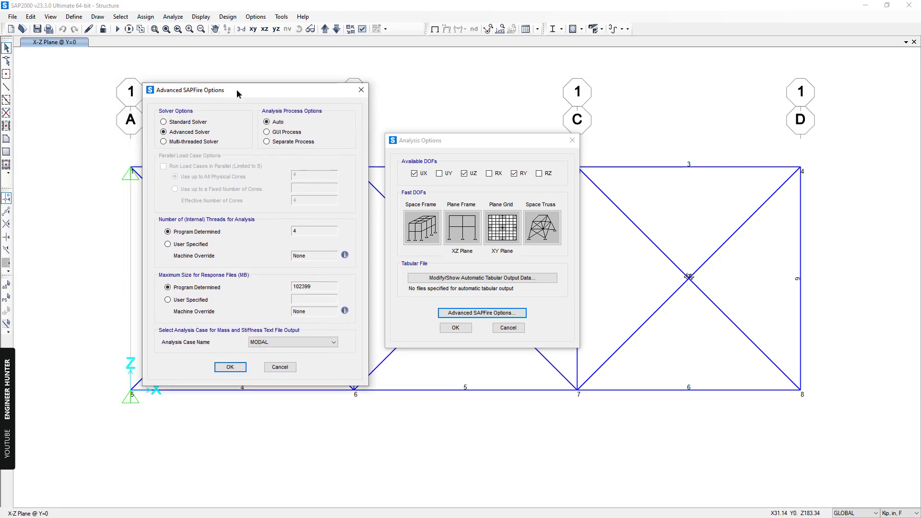
{"action": "left_click", "coordinate": [263, 343]}
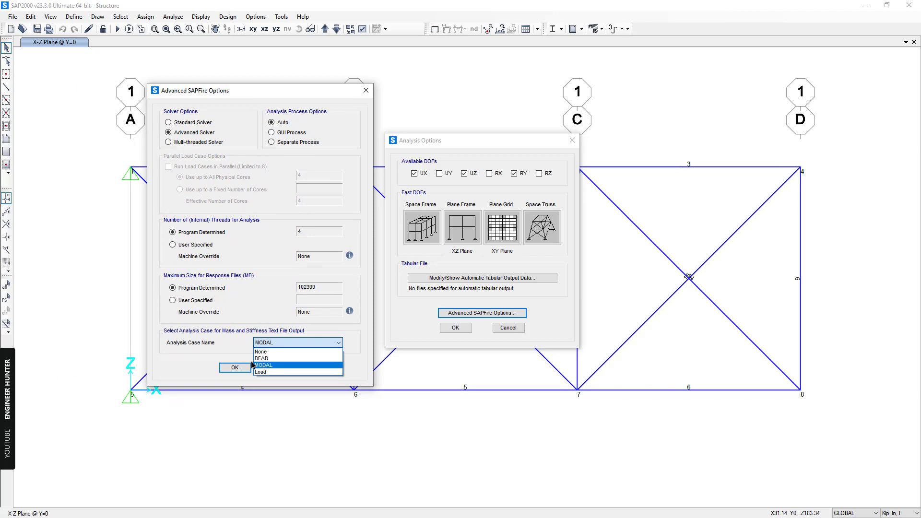
{"action": "left_click", "coordinate": [230, 350]}
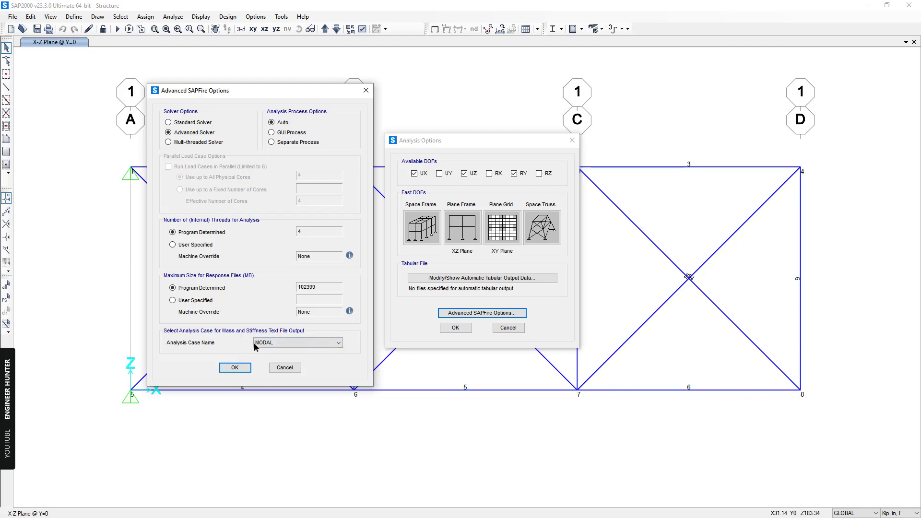
{"action": "left_click", "coordinate": [234, 368]}
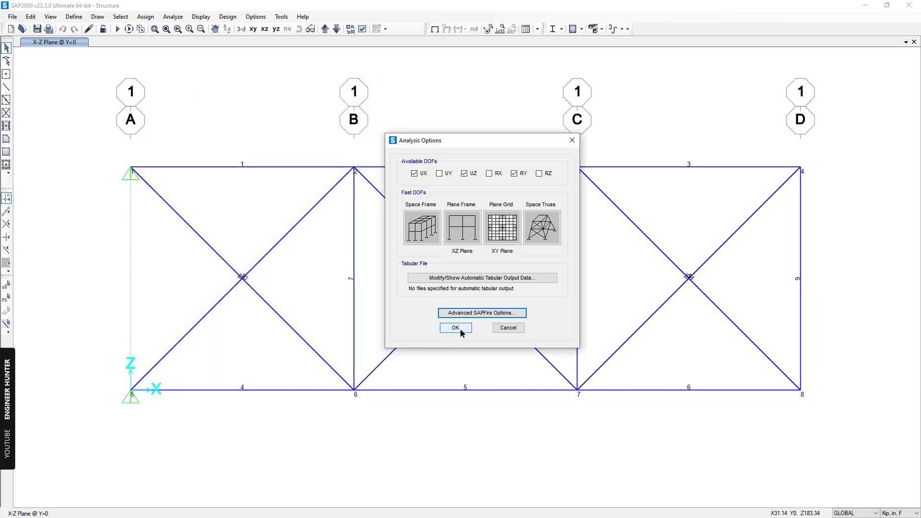
{"action": "left_click", "coordinate": [457, 328]}
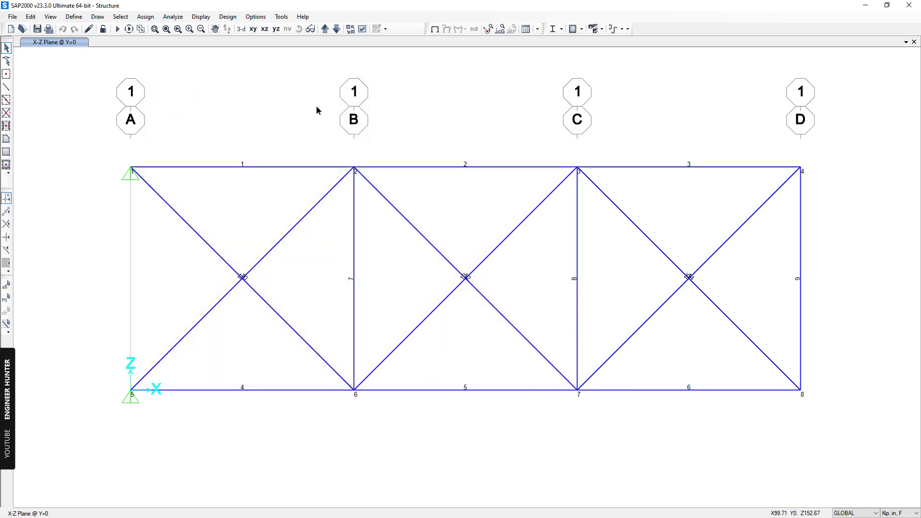
Run the analysis with MODAL set to run, then show the undeformed X-Z shape.
{"action": "left_click", "coordinate": [117, 28]}
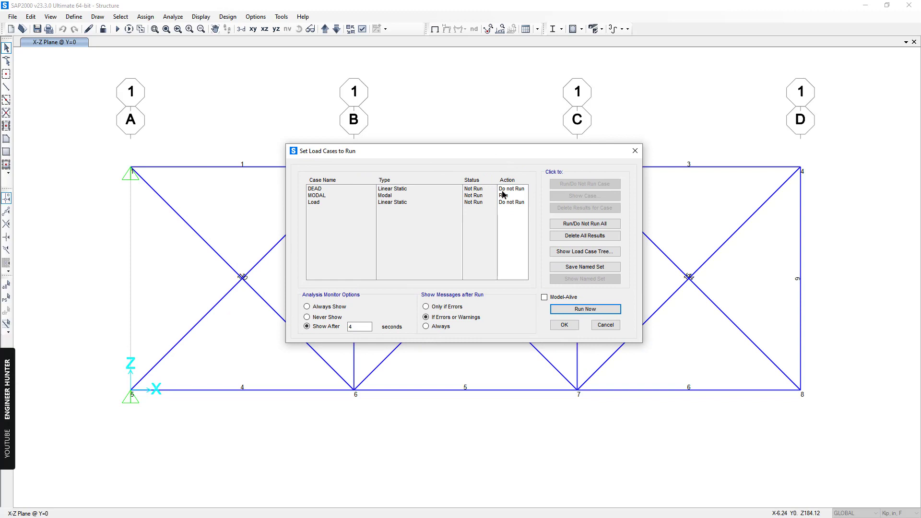
{"action": "left_click", "coordinate": [481, 203]}
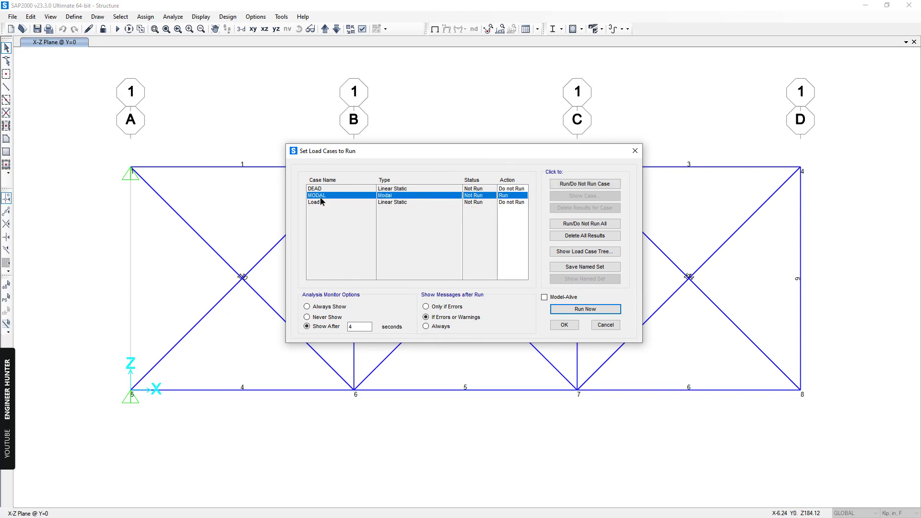
{"action": "left_click", "coordinate": [579, 311]}
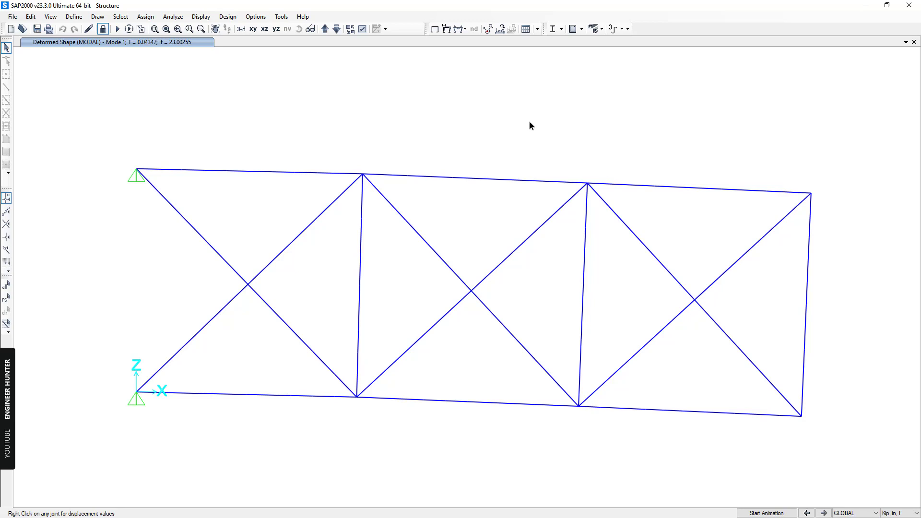
{"action": "left_click", "coordinate": [435, 30]}
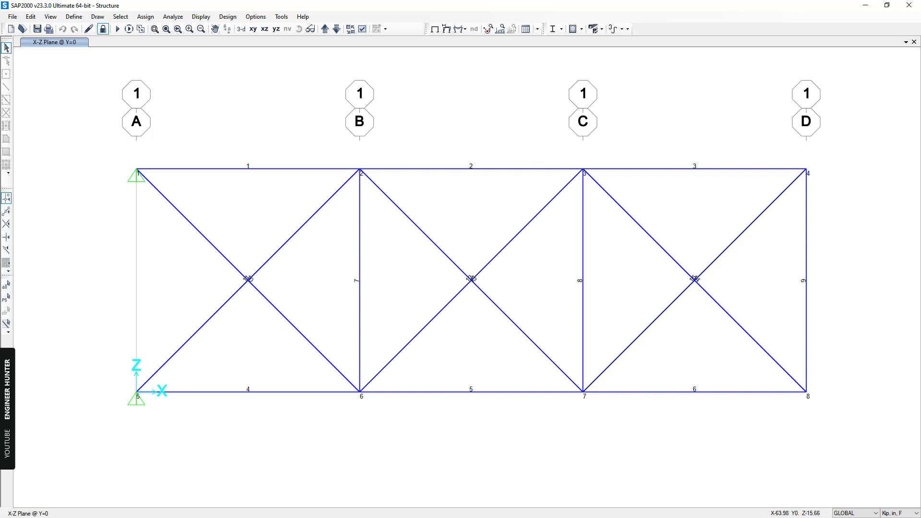
In the Sap2000 folder, pick Structure.TXK and choose Open with.
{"action": "key", "text": "alt+Tab"}
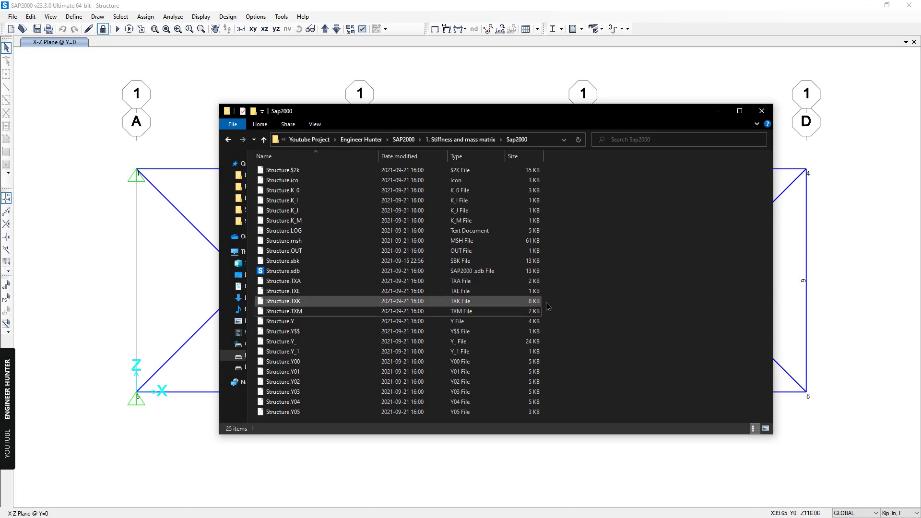
{"action": "left_click_drag", "start_coordinate": [551, 287], "coordinate": [291, 304]}
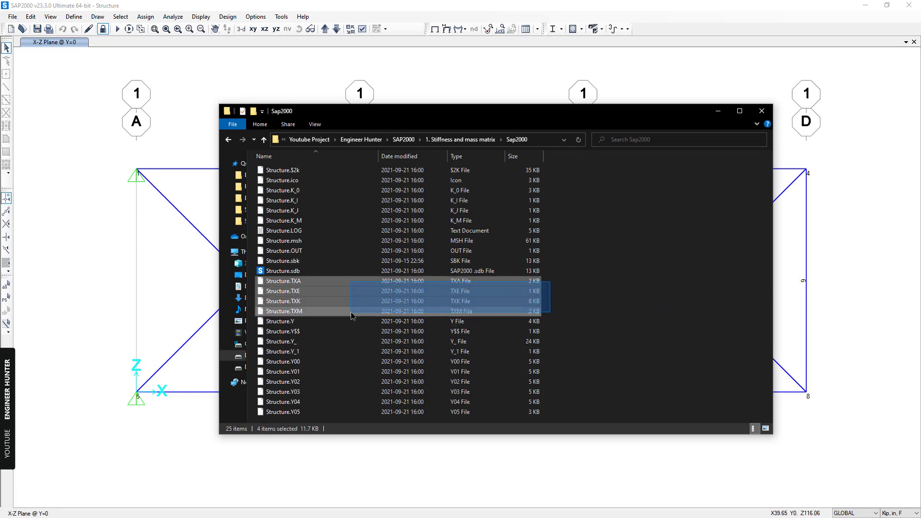
{"action": "left_click", "coordinate": [300, 302]}
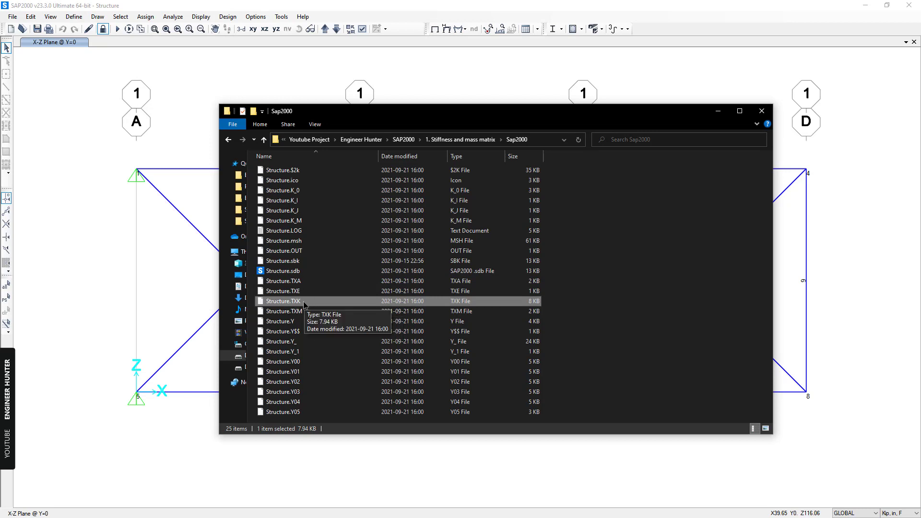
{"action": "left_click", "coordinate": [304, 312]}
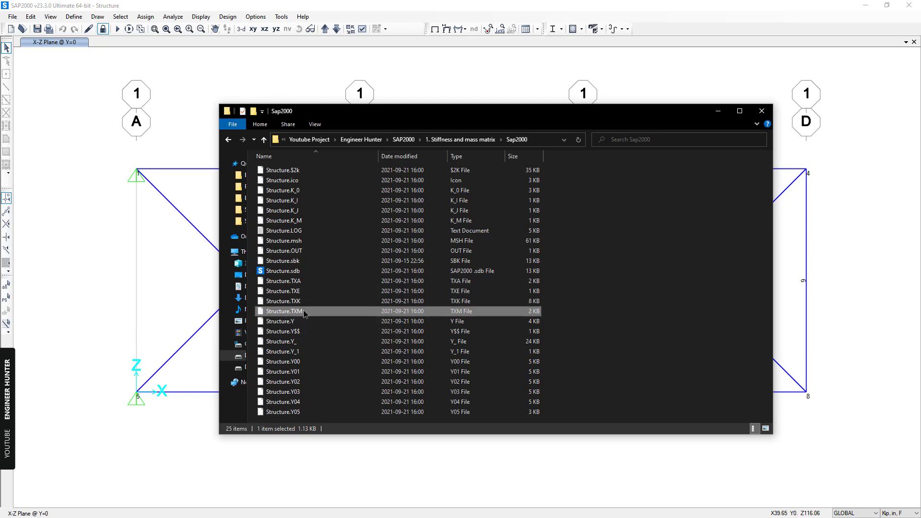
{"action": "left_click", "coordinate": [310, 300]}
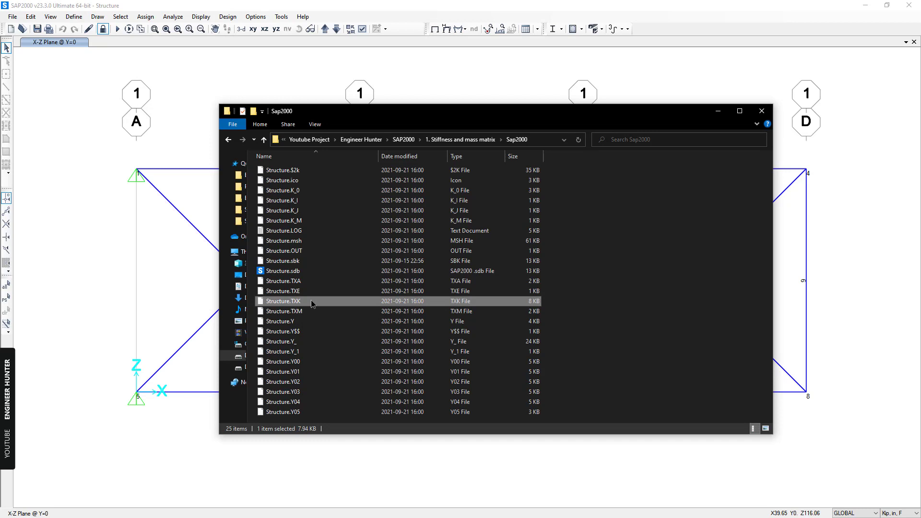
{"action": "right_click", "coordinate": [310, 300]}
{"action": "left_click", "coordinate": [201, 82]}
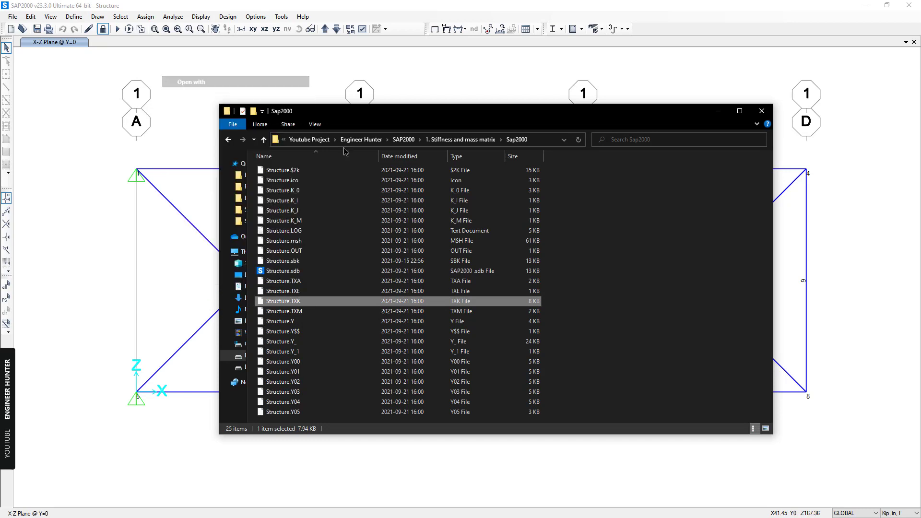
{"action": "left_click", "coordinate": [407, 167]}
{"action": "left_click", "coordinate": [397, 243]}
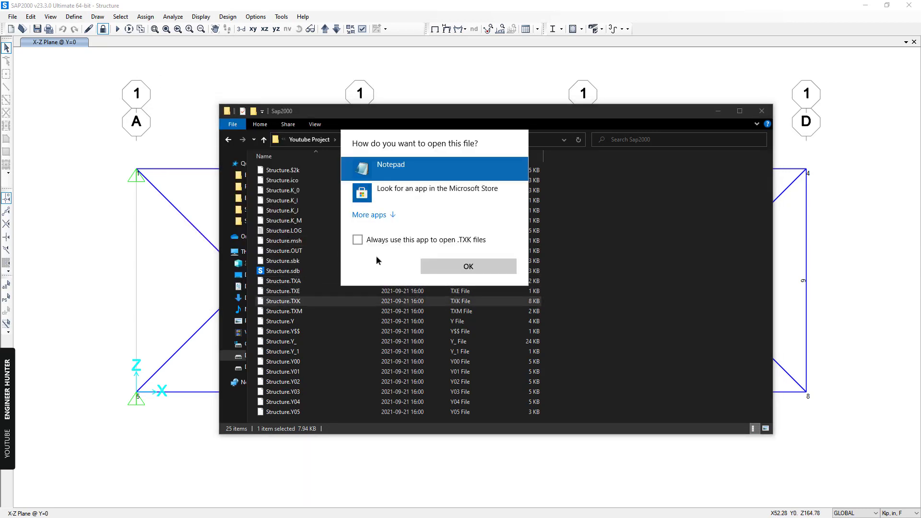
{"action": "left_click", "coordinate": [469, 267]}
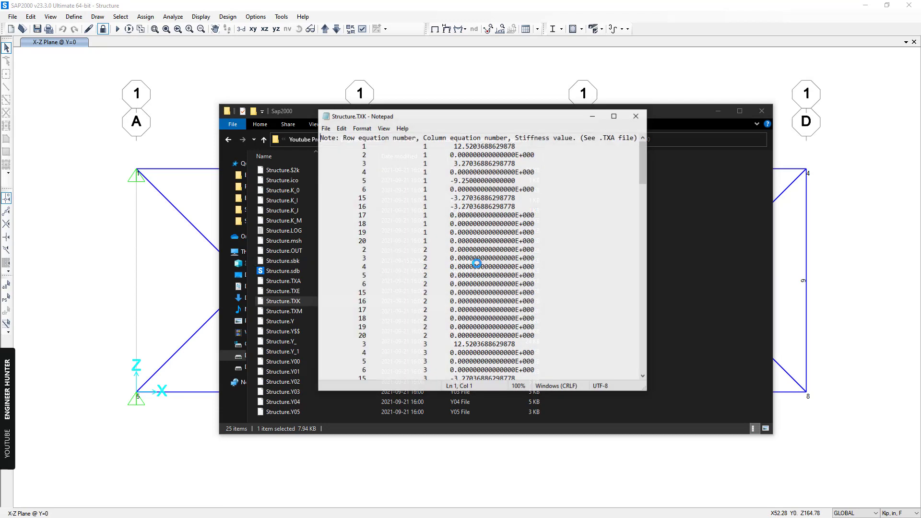
{"action": "left_click_drag", "start_coordinate": [524, 114], "coordinate": [729, 105]}
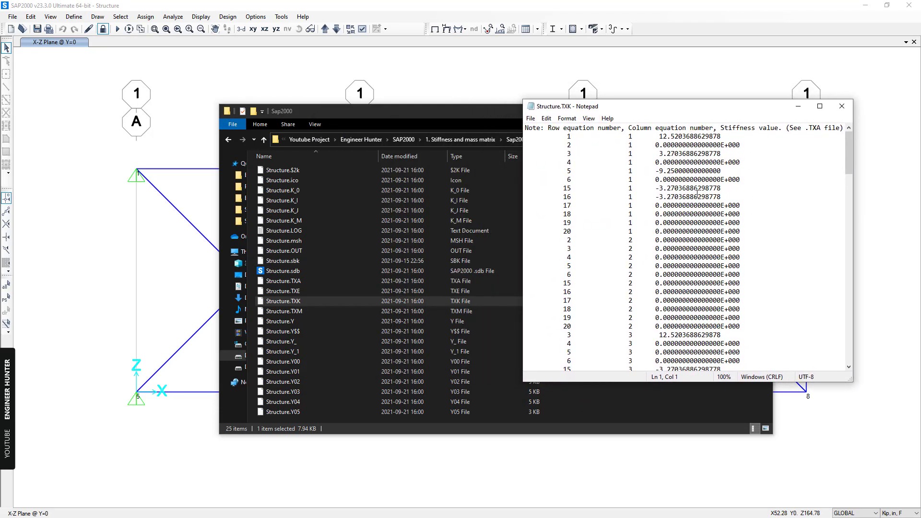
{"action": "scroll", "coordinate": [650, 161], "scroll_direction": "down", "scroll_amount": 5}
{"action": "scroll", "coordinate": [650, 163], "scroll_direction": "down", "scroll_amount": 5}
{"action": "scroll", "coordinate": [652, 165], "scroll_direction": "up", "scroll_amount": 5}
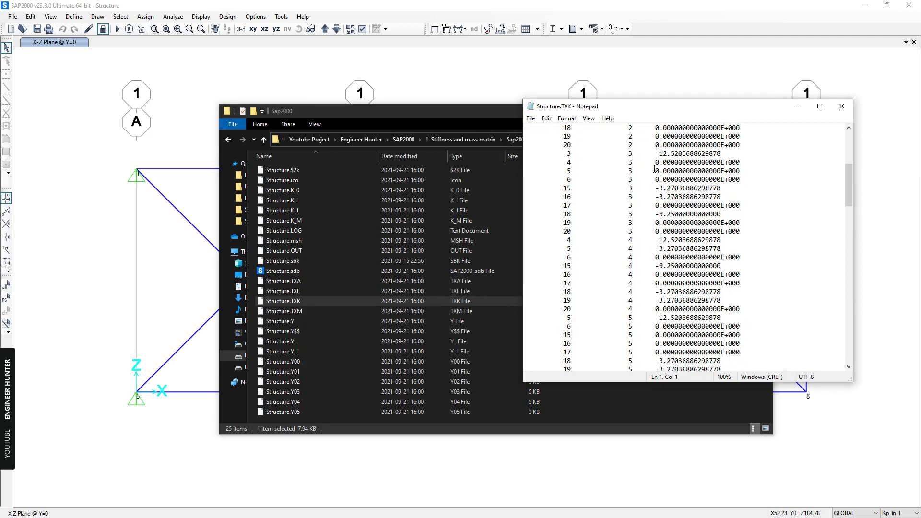
{"action": "scroll", "coordinate": [654, 169], "scroll_direction": "up", "scroll_amount": 5}
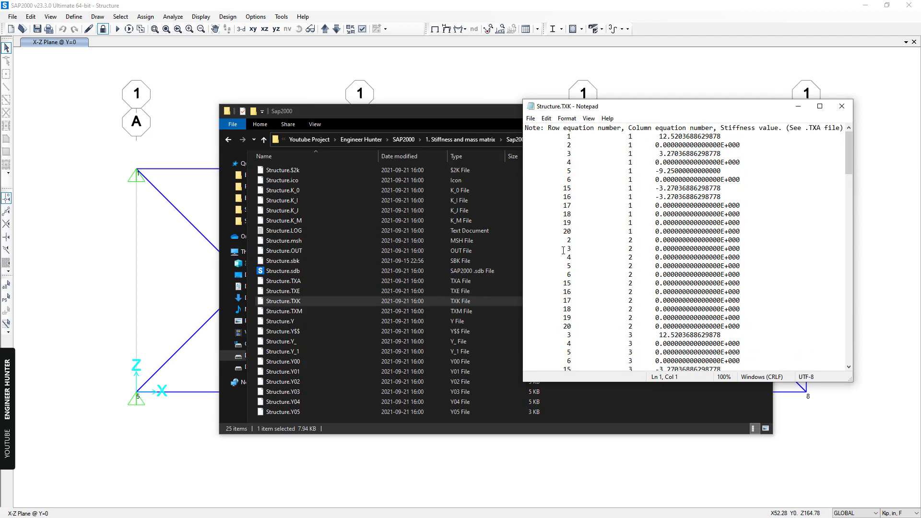
{"action": "left_click_drag", "start_coordinate": [564, 232], "coordinate": [574, 232]}
{"action": "left_click_drag", "start_coordinate": [850, 142], "coordinate": [850, 328]}
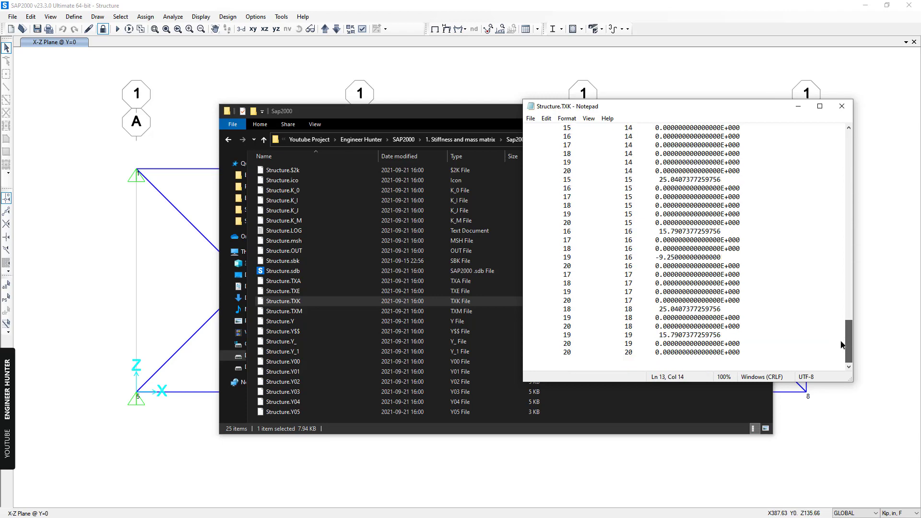
{"action": "left_click", "coordinate": [631, 352]}
{"action": "left_click_drag", "start_coordinate": [632, 353], "coordinate": [623, 351]}
{"action": "scroll", "coordinate": [716, 279], "scroll_direction": "up", "scroll_amount": 20}
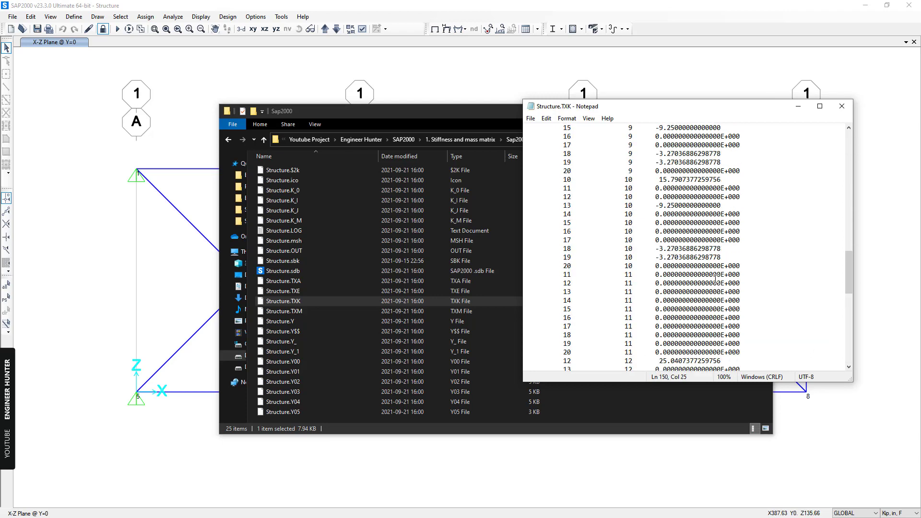
{"action": "scroll", "coordinate": [716, 278], "scroll_direction": "up", "scroll_amount": 5}
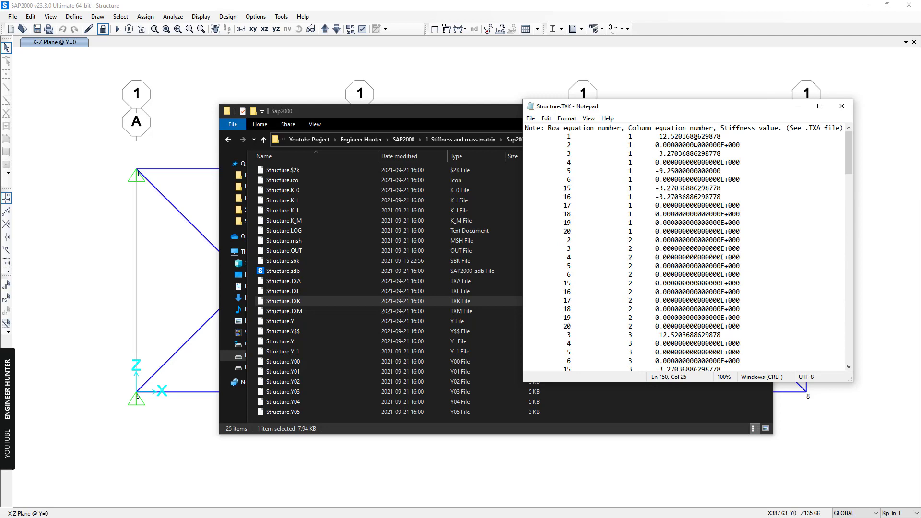
{"action": "left_click_drag", "start_coordinate": [656, 136], "coordinate": [721, 137]}
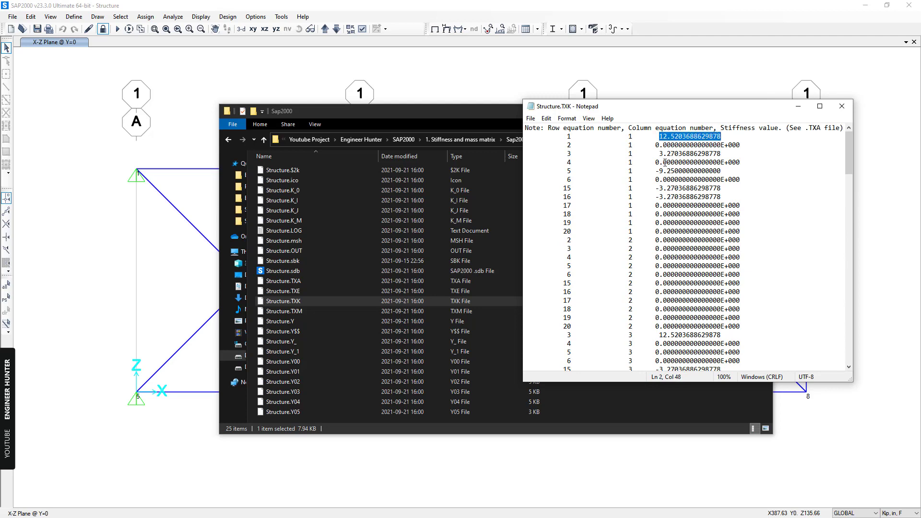
{"action": "left_click", "coordinate": [670, 153]}
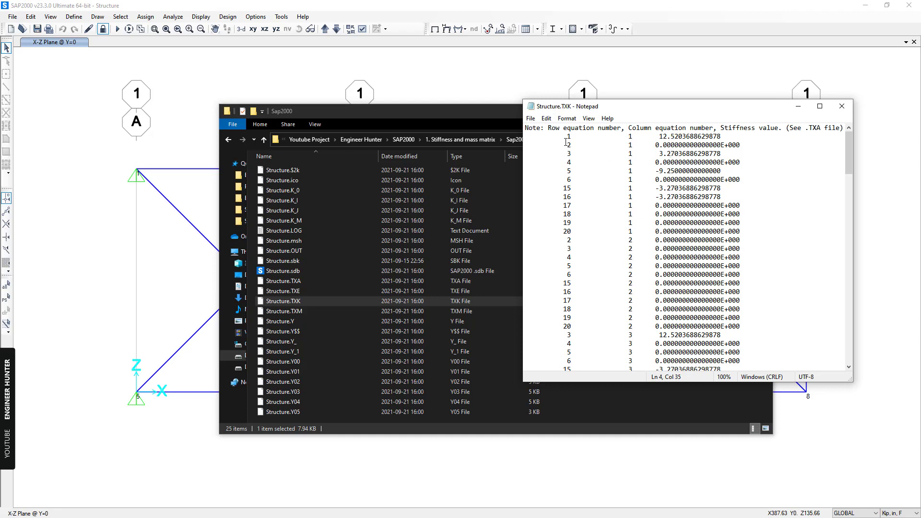
Open Structure.TXM in Notepad without making Notepad the default app.
{"action": "left_click", "coordinate": [291, 313]}
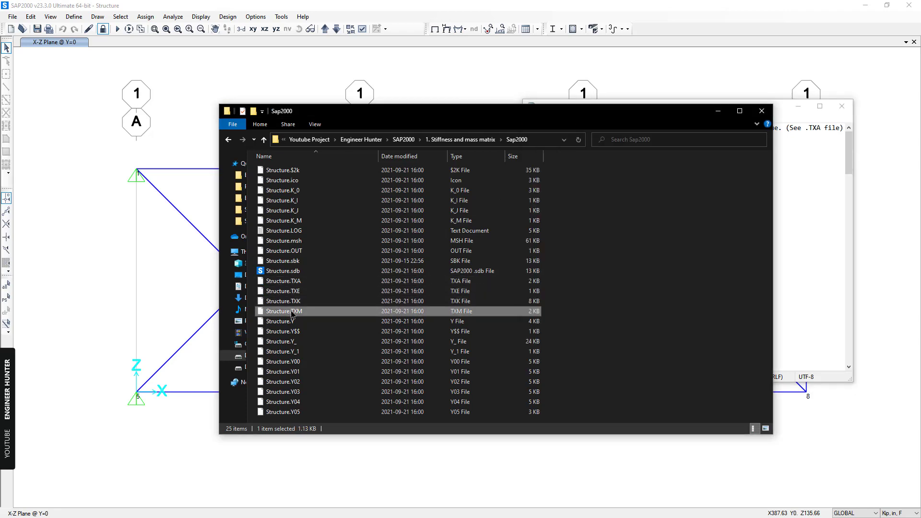
{"action": "right_click", "coordinate": [302, 313]}
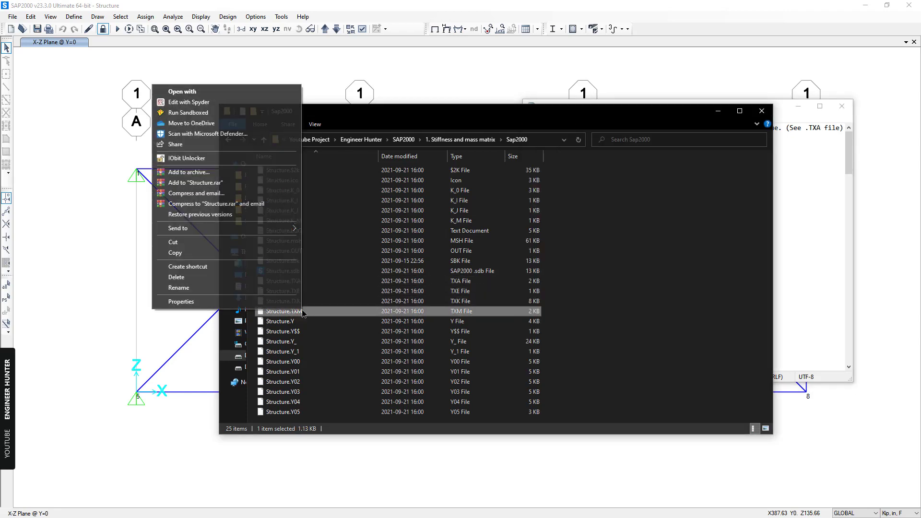
{"action": "left_click", "coordinate": [216, 103]}
{"action": "left_click", "coordinate": [358, 240]}
{"action": "left_click", "coordinate": [382, 167]}
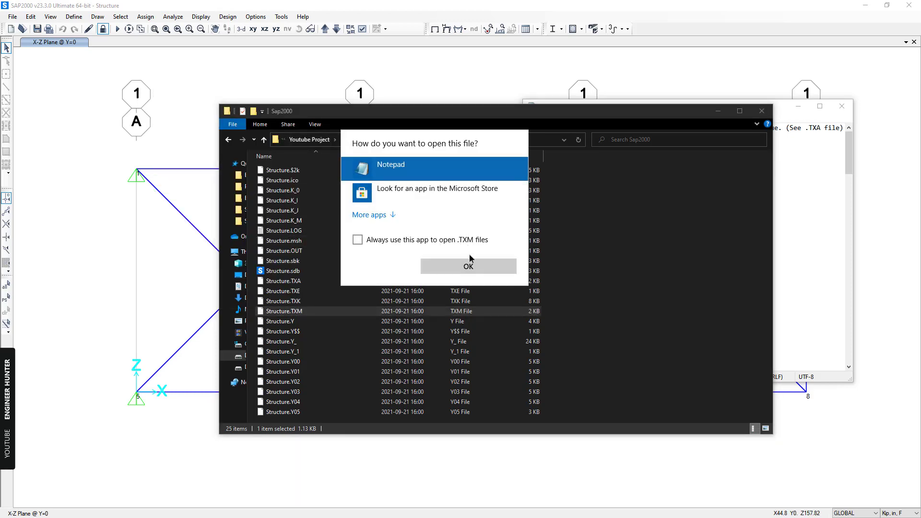
{"action": "left_click", "coordinate": [471, 265]}
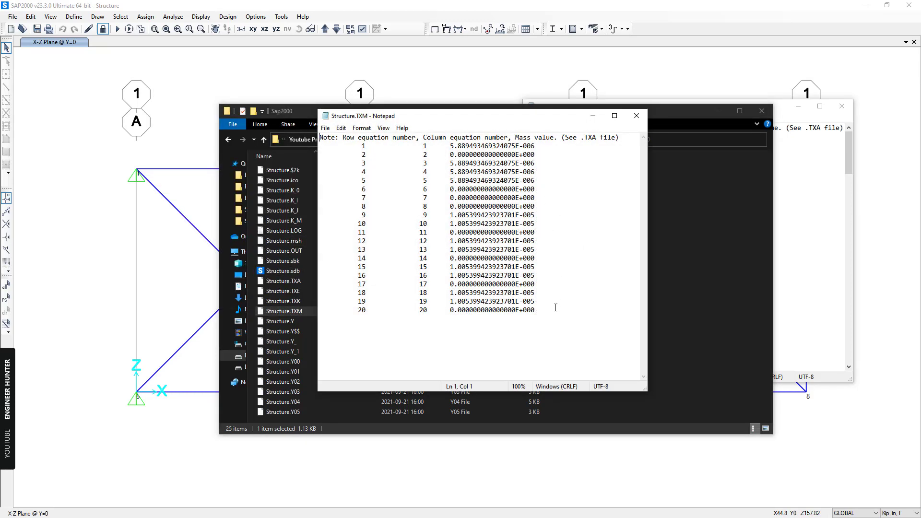
Look over the twenty mass rows, then bring the Structure.TXK window forward.
{"action": "left_click", "coordinate": [553, 308]}
{"action": "left_click_drag", "start_coordinate": [364, 146], "coordinate": [363, 310]}
{"action": "left_click", "coordinate": [363, 311]}
{"action": "left_click", "coordinate": [502, 182]}
{"action": "left_click", "coordinate": [811, 188]}
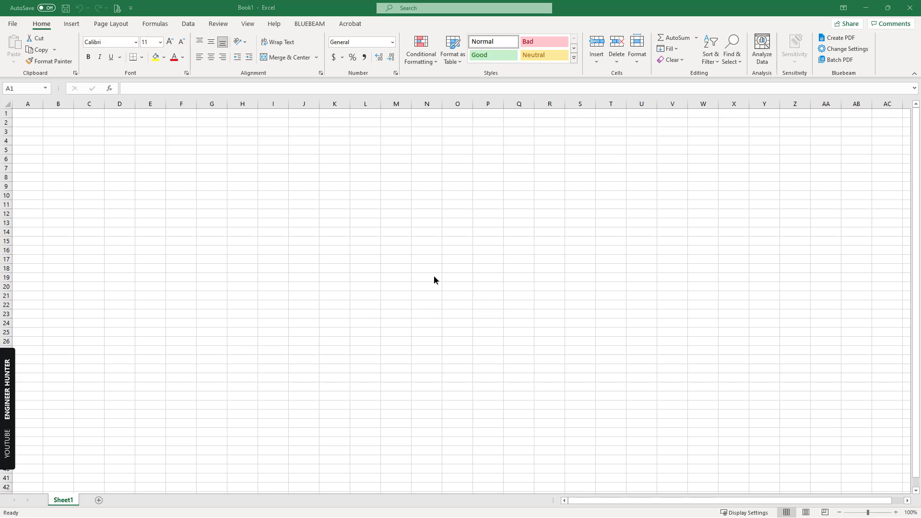
Paste the full stiffness listing into Excel at A1 and widen column C.
{"action": "key", "text": "ctrl+a"}
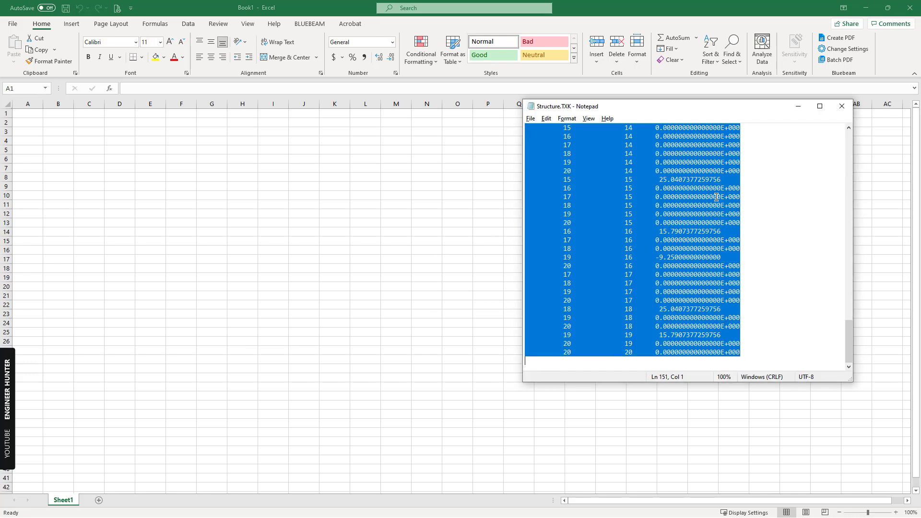
{"action": "key", "text": "ctrl+c"}
{"action": "key", "text": "alt+Tab"}
{"action": "key", "text": "ctrl+v"}
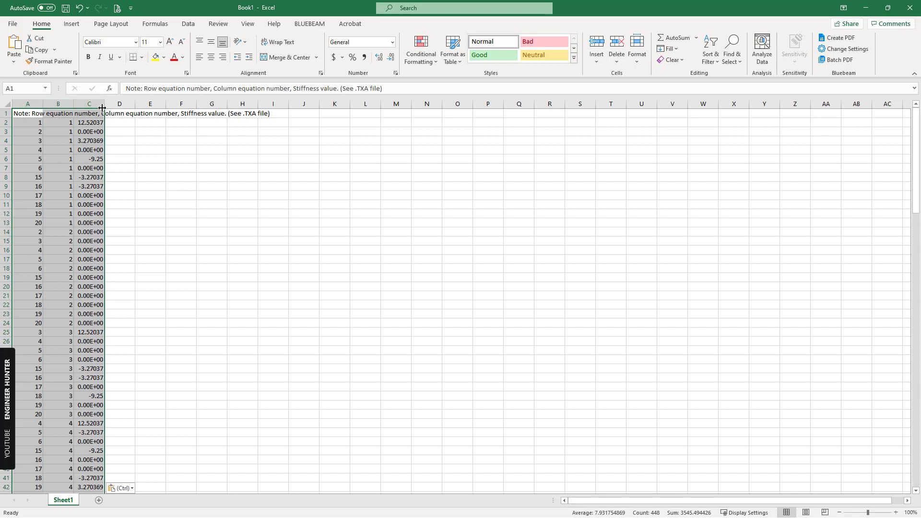
{"action": "left_click_drag", "start_coordinate": [103, 108], "coordinate": [214, 108]}
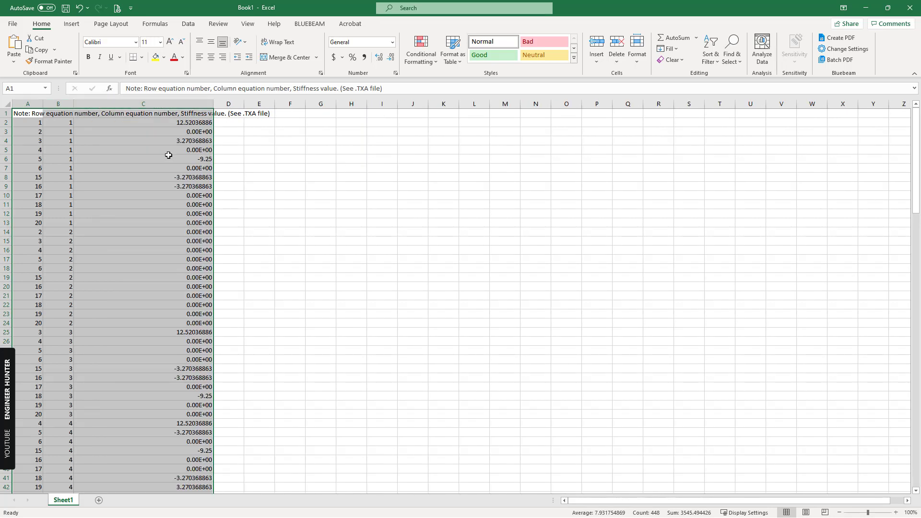
{"action": "left_click", "coordinate": [152, 214]}
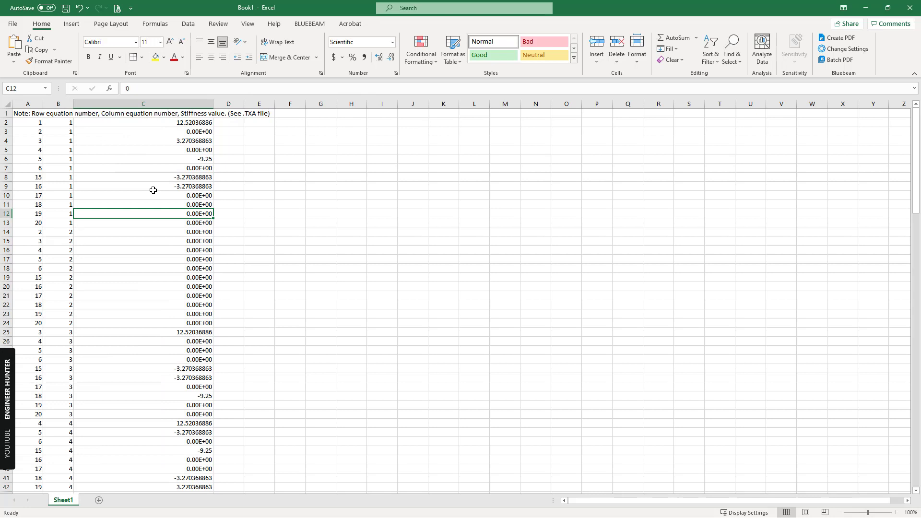
Look over the row and column equation numbers in columns A and B.
{"action": "left_click_drag", "start_coordinate": [63, 124], "coordinate": [61, 250]}
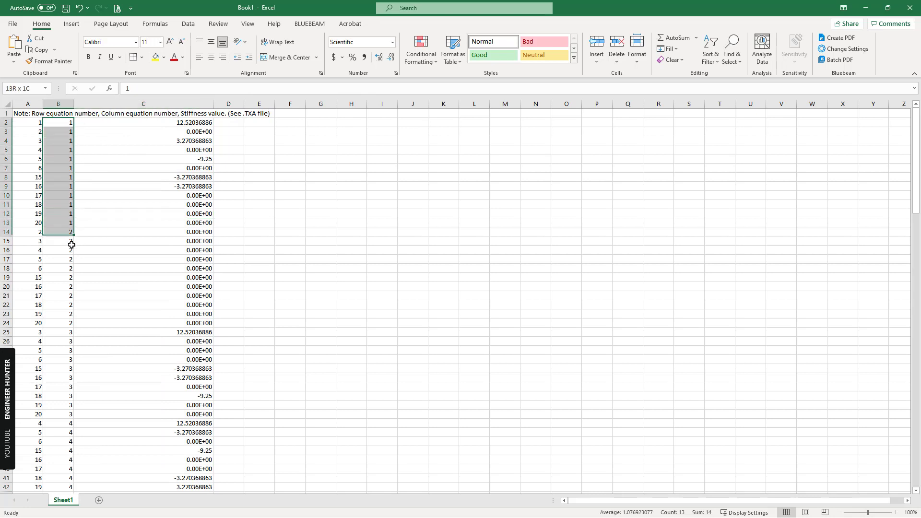
{"action": "left_click_drag", "start_coordinate": [34, 123], "coordinate": [50, 225]}
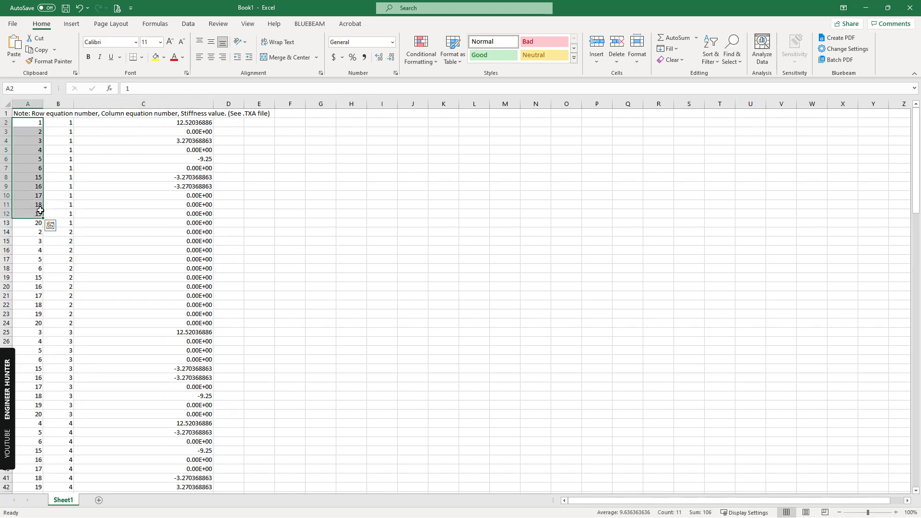
{"action": "left_click", "coordinate": [65, 123]}
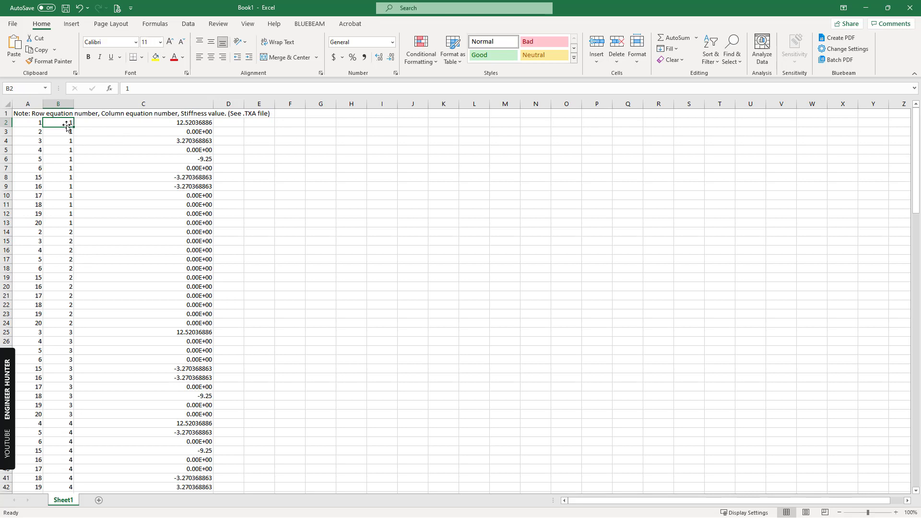
{"action": "mouse_move", "coordinate": [66, 124]}
{"action": "left_mouse_down"}
{"action": "mouse_move", "coordinate": [63, 245]}
{"action": "mouse_move", "coordinate": [66, 126]}
{"action": "left_mouse_up"}
Number the matrix rows 1 to 20 down column H, starting at H7.
{"action": "left_click", "coordinate": [356, 168]}
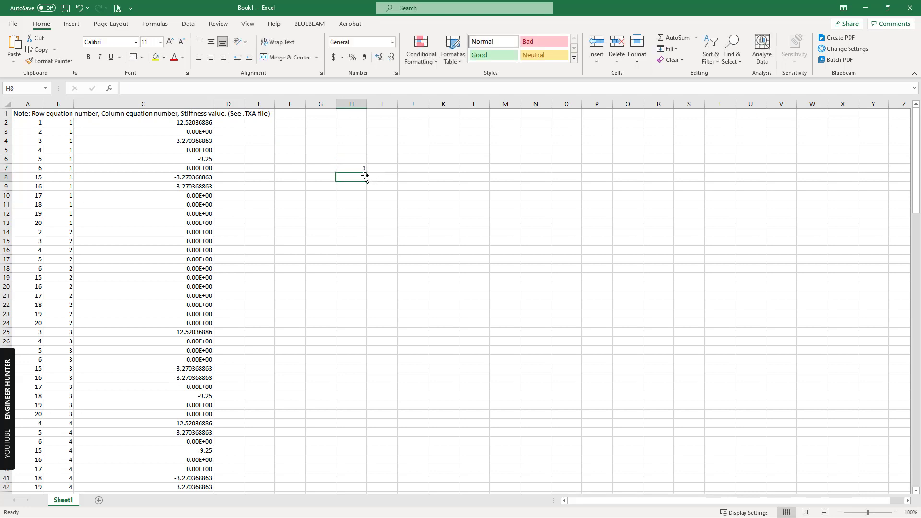
{"action": "type", "text": "1"}
{"action": "key", "text": "ctrl+Return"}
{"action": "left_click_drag", "start_coordinate": [367, 172], "coordinate": [358, 403]}
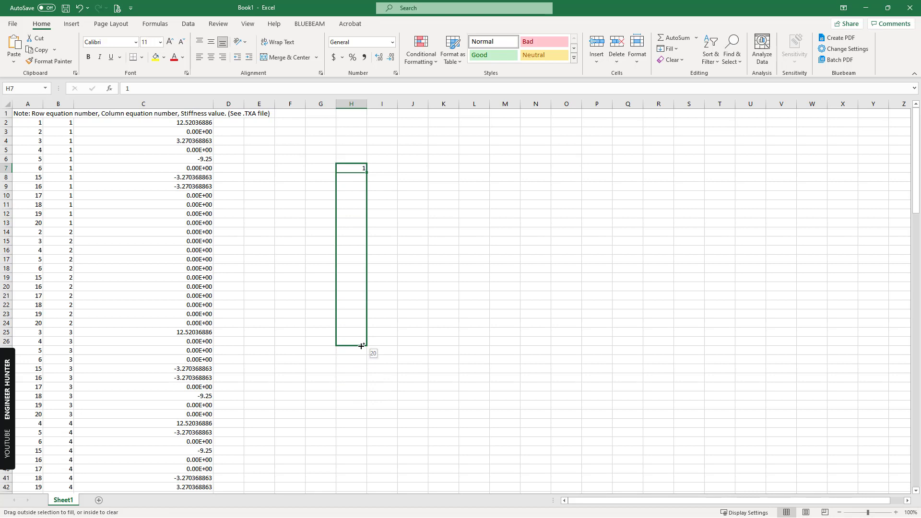
{"action": "left_click_drag", "start_coordinate": [359, 403], "coordinate": [360, 348]}
Number the matrix columns 1 to 20 along row 6, starting at I6.
{"action": "left_click", "coordinate": [373, 169]}
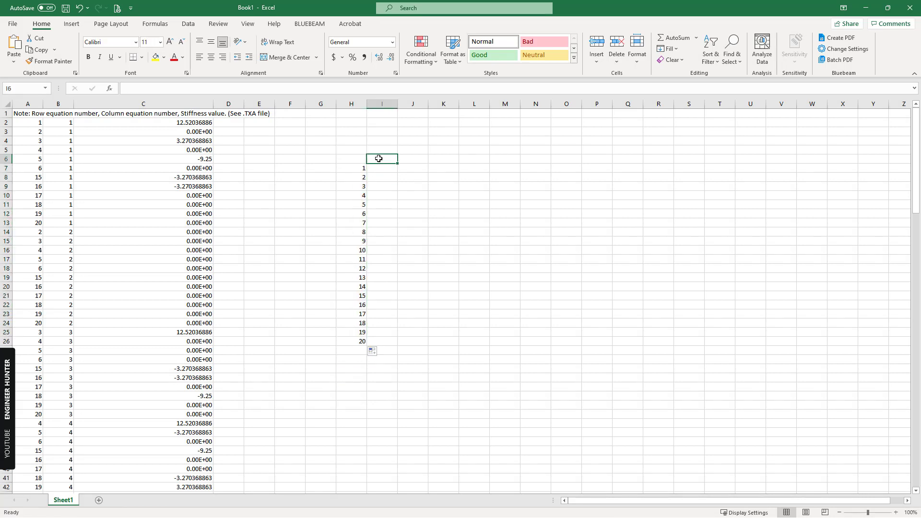
{"action": "type", "text": "1"}
{"action": "key", "text": "Return"}
{"action": "left_click", "coordinate": [392, 160]}
{"action": "mouse_move", "coordinate": [397, 163]}
{"action": "left_mouse_down"}
{"action": "mouse_move", "coordinate": [899, 170]}
{"action": "mouse_move", "coordinate": [645, 171]}
{"action": "left_mouse_up"}
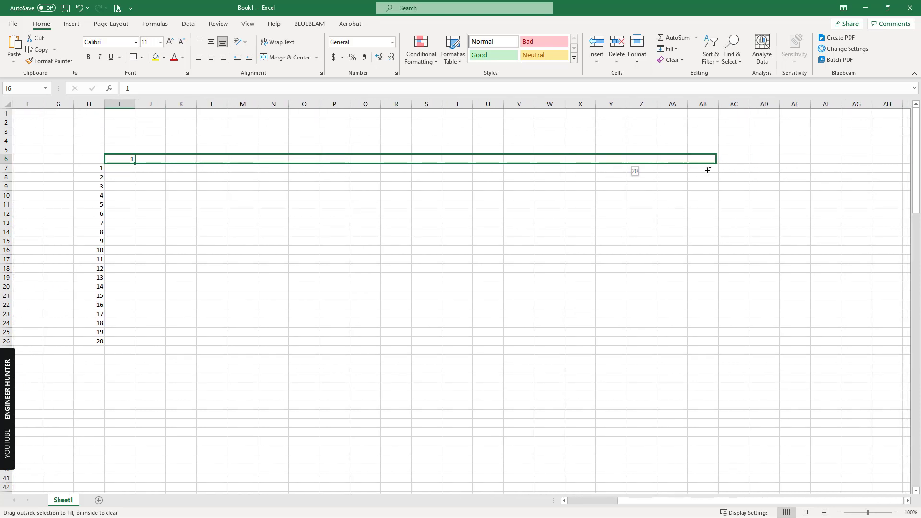
{"action": "left_click_drag", "start_coordinate": [644, 172], "coordinate": [709, 164]}
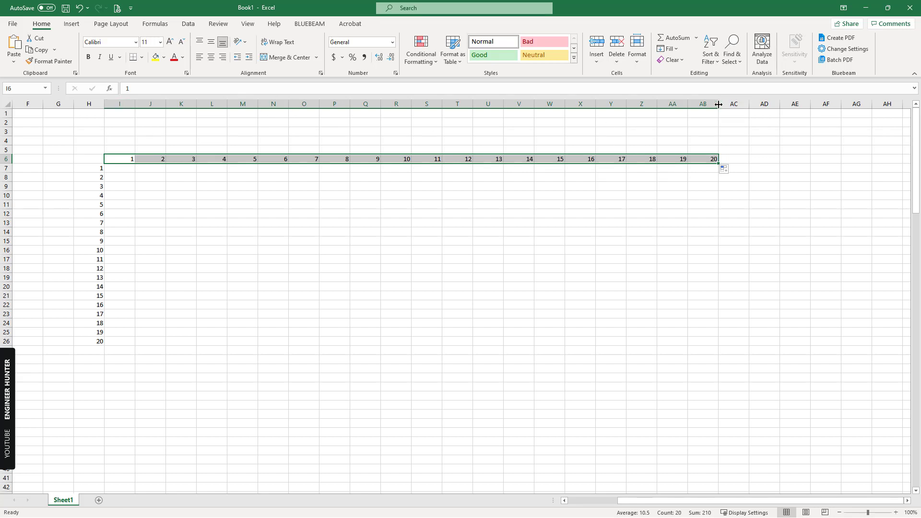
Narrow columns I through AB.
{"action": "mouse_move", "coordinate": [120, 105]}
{"action": "left_mouse_down"}
{"action": "mouse_move", "coordinate": [718, 105]}
{"action": "mouse_move", "coordinate": [281, 105]}
{"action": "left_mouse_up"}
{"action": "left_click_drag", "start_coordinate": [219, 283], "coordinate": [274, 187]}
{"action": "left_click", "coordinate": [274, 187]}
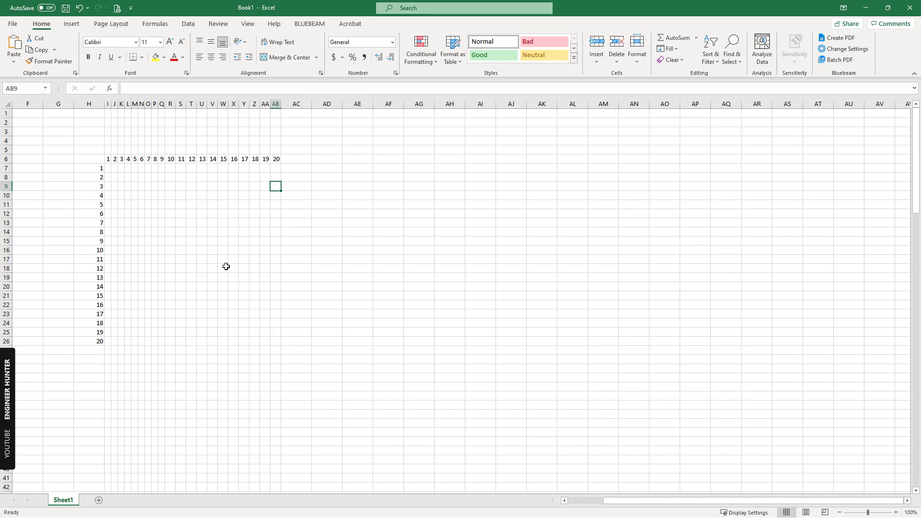
{"action": "left_click_drag", "start_coordinate": [216, 259], "coordinate": [15, 259]}
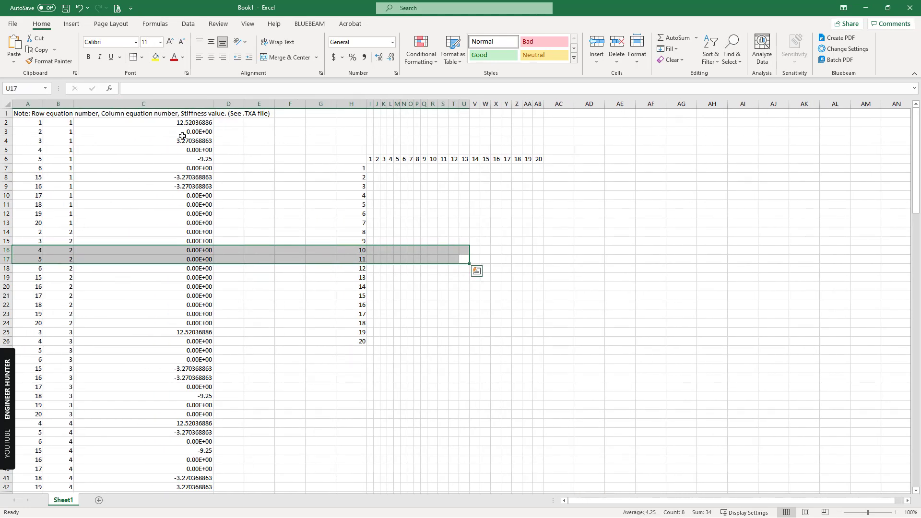
Copy 12.52036886 from C2 into I7 and fit column I.
{"action": "left_click", "coordinate": [202, 121]}
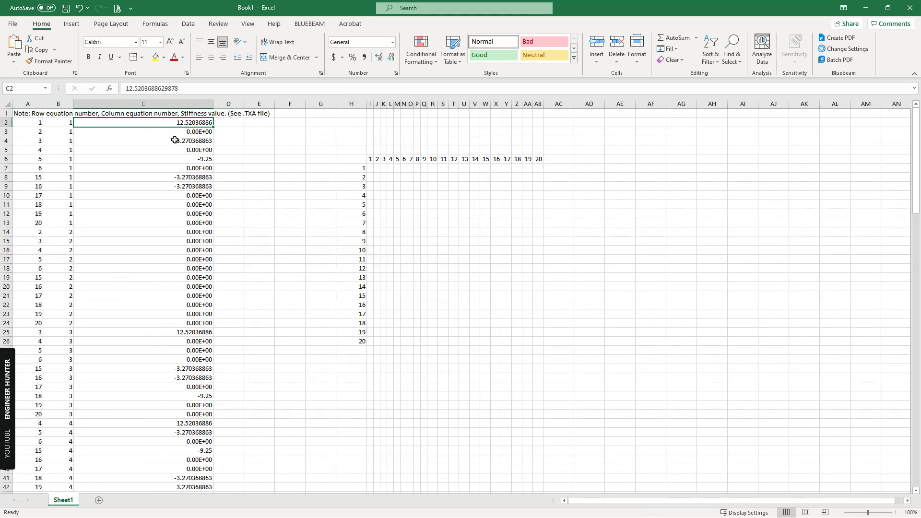
{"action": "key", "text": "ctrl+c"}
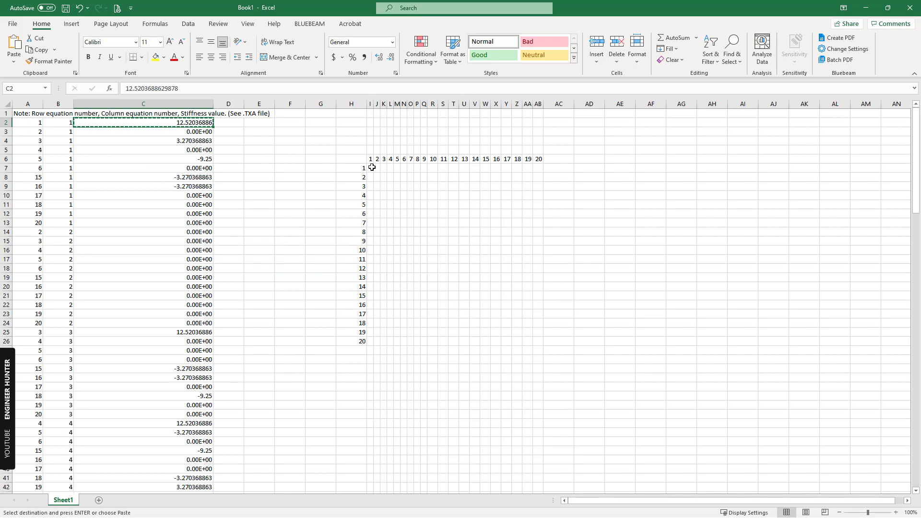
{"action": "left_click", "coordinate": [370, 168]}
{"action": "key", "text": "ctrl+v"}
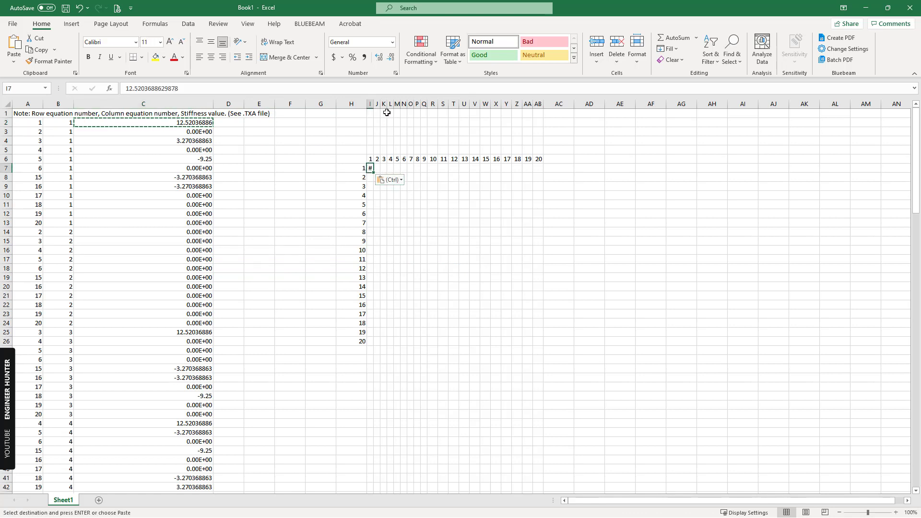
{"action": "double_click", "coordinate": [374, 104]}
{"action": "left_click", "coordinate": [417, 168]}
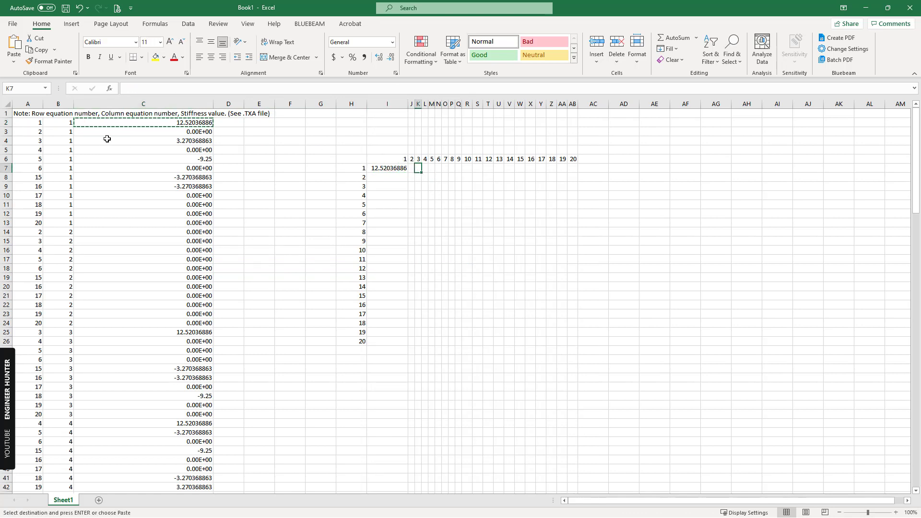
Copy 3.270368863 from C4 into I9 for matrix row 3, column 1.
{"action": "left_click", "coordinate": [137, 132]}
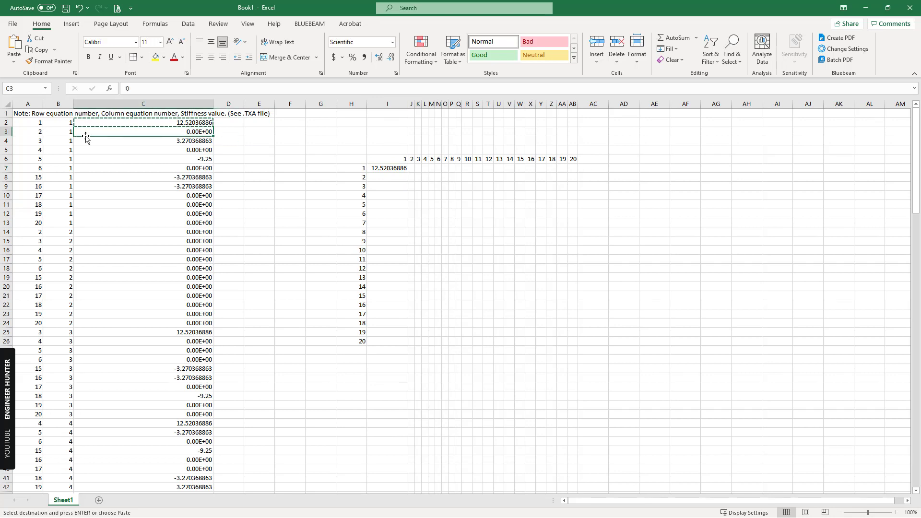
{"action": "left_click", "coordinate": [172, 141]}
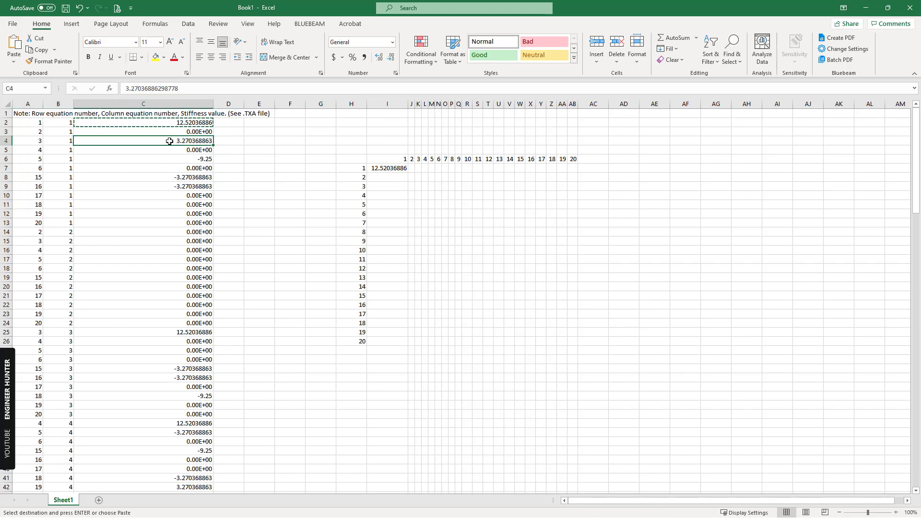
{"action": "key", "text": "ctrl+c"}
{"action": "left_click", "coordinate": [391, 187]}
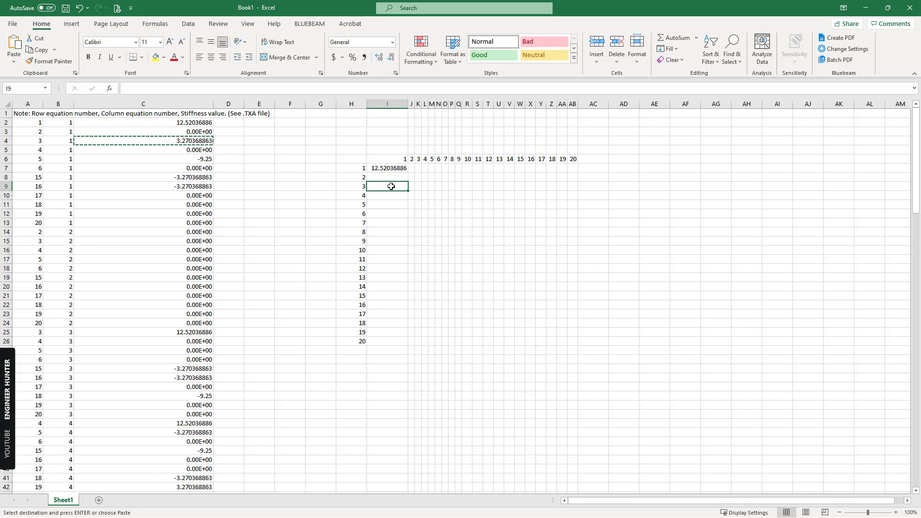
{"action": "key", "text": "ctrl+v"}
{"action": "key", "text": "Down"}
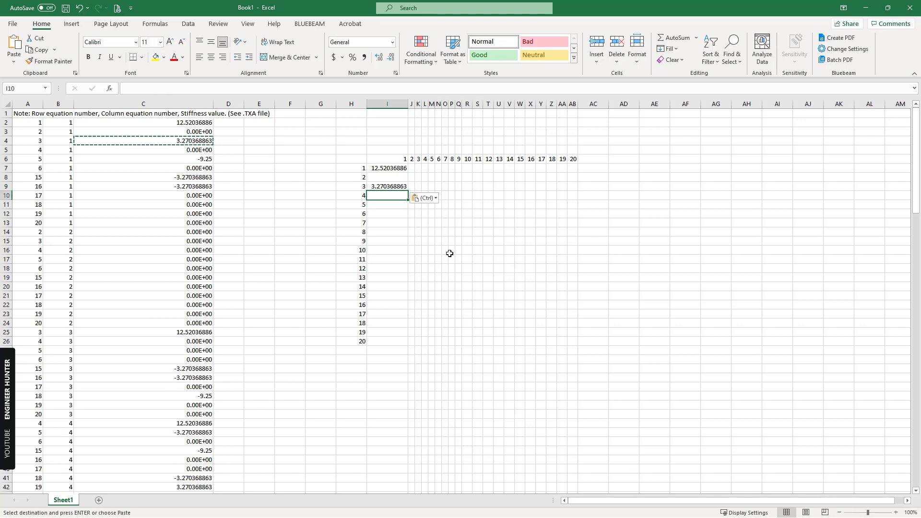
{"action": "left_click", "coordinate": [450, 253]}
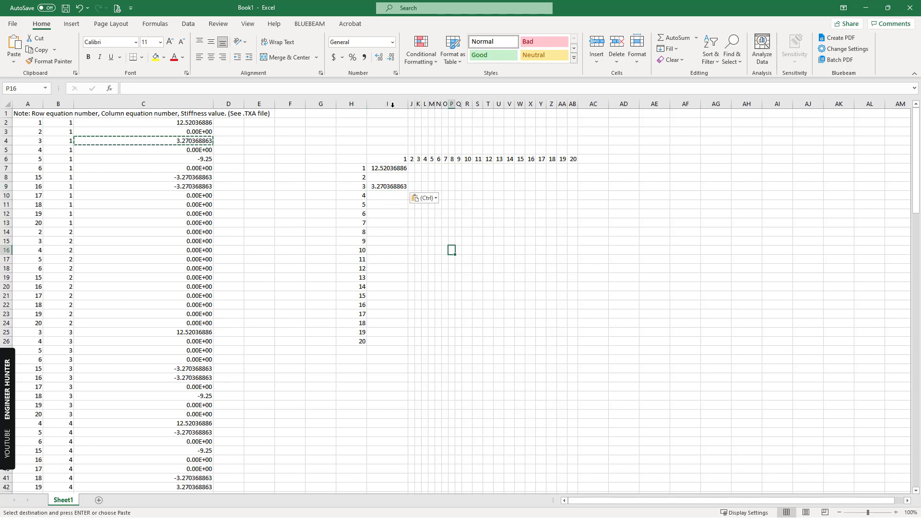
Give columns I through AB one wider width and check the I6:X26 grid.
{"action": "left_click_drag", "start_coordinate": [392, 105], "coordinate": [596, 103]}
{"action": "left_click", "coordinate": [590, 150]}
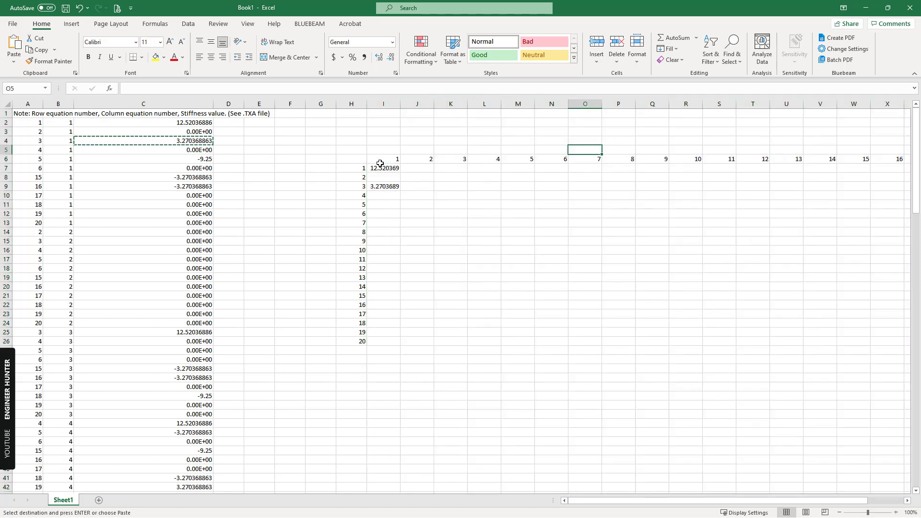
{"action": "left_click_drag", "start_coordinate": [380, 164], "coordinate": [883, 342]}
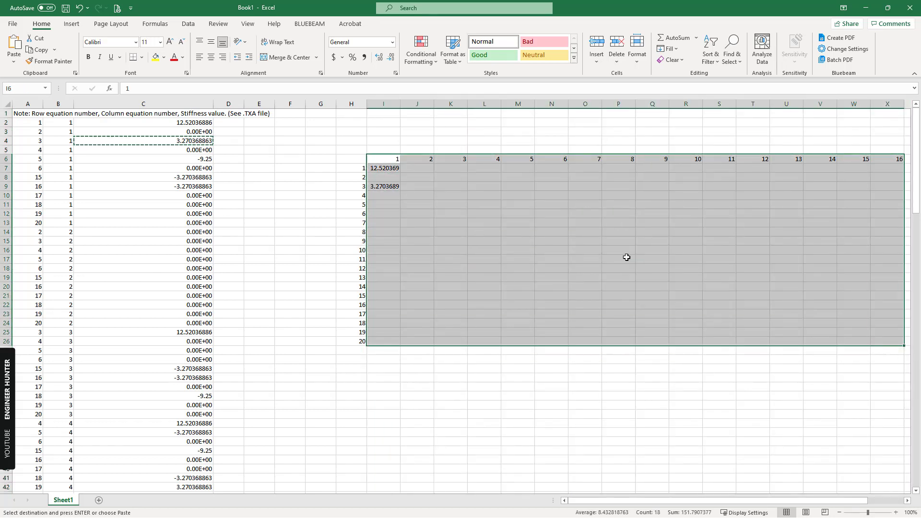
{"action": "left_click", "coordinate": [320, 232]}
{"action": "scroll", "coordinate": [379, 242], "scroll_direction": "down", "scroll_amount": 2}
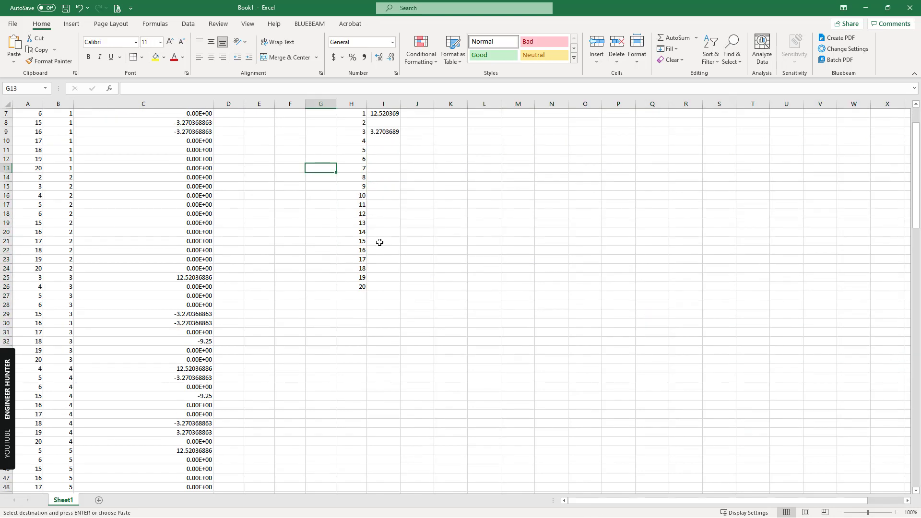
{"action": "left_click", "coordinate": [378, 249]}
{"action": "scroll", "coordinate": [307, 320], "scroll_direction": "up", "scroll_amount": 2}
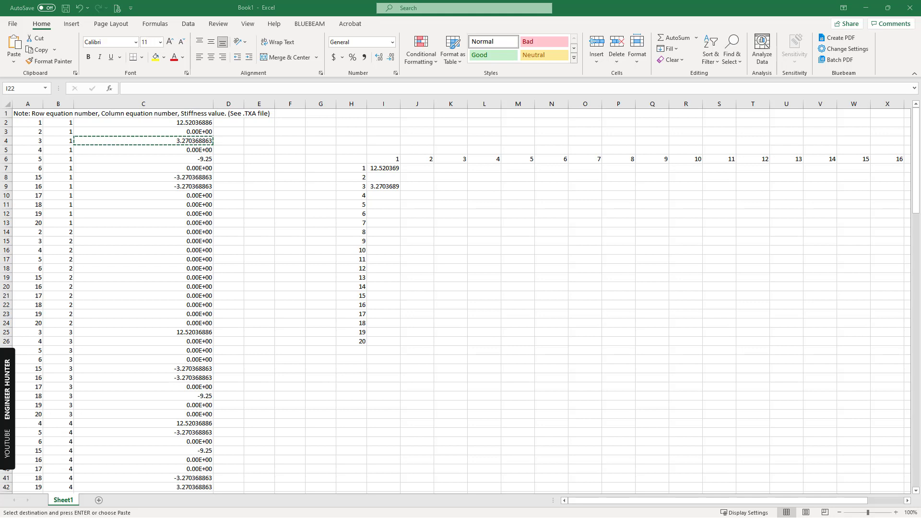
Inspect Structure.TXM's equation numbers and first mass entries in Notepad.
{"action": "key", "text": "alt+Tab"}
{"action": "left_click", "coordinate": [548, 215]}
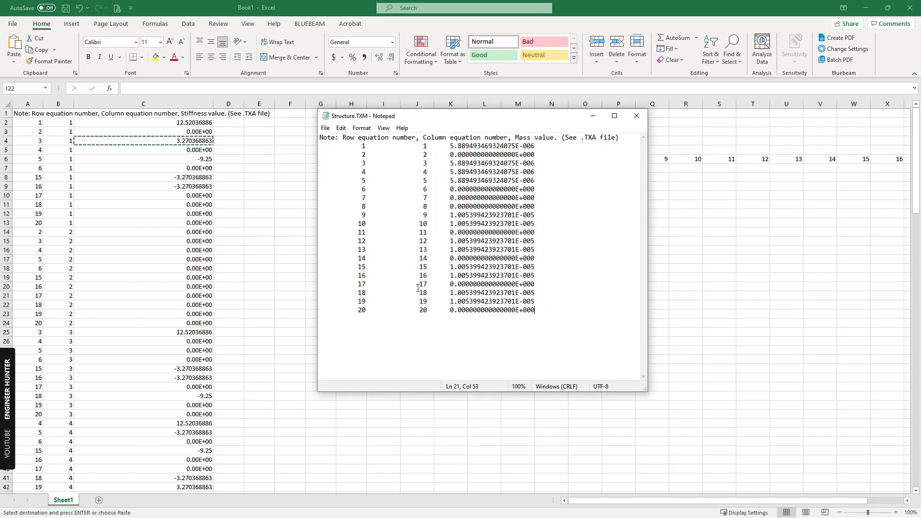
{"action": "left_click_drag", "start_coordinate": [364, 145], "coordinate": [370, 308]}
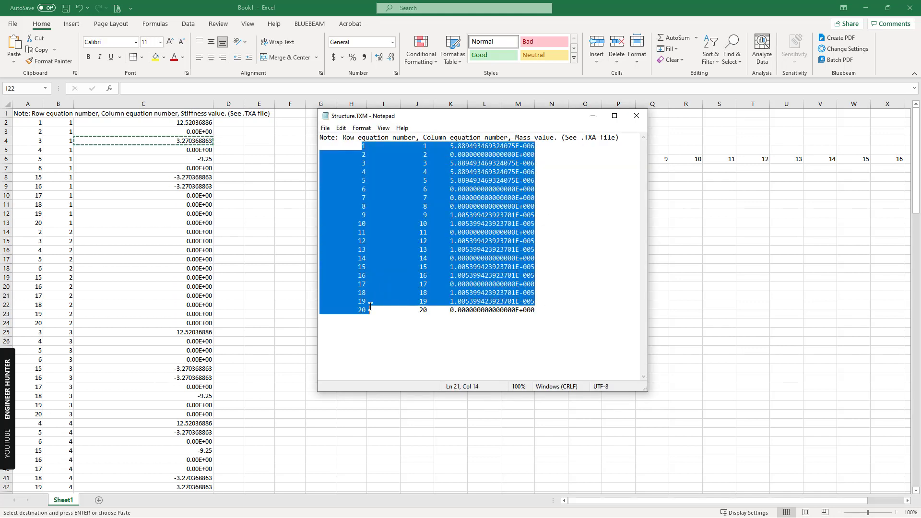
{"action": "left_click", "coordinate": [362, 310]}
{"action": "left_click_drag", "start_coordinate": [426, 148], "coordinate": [428, 256]}
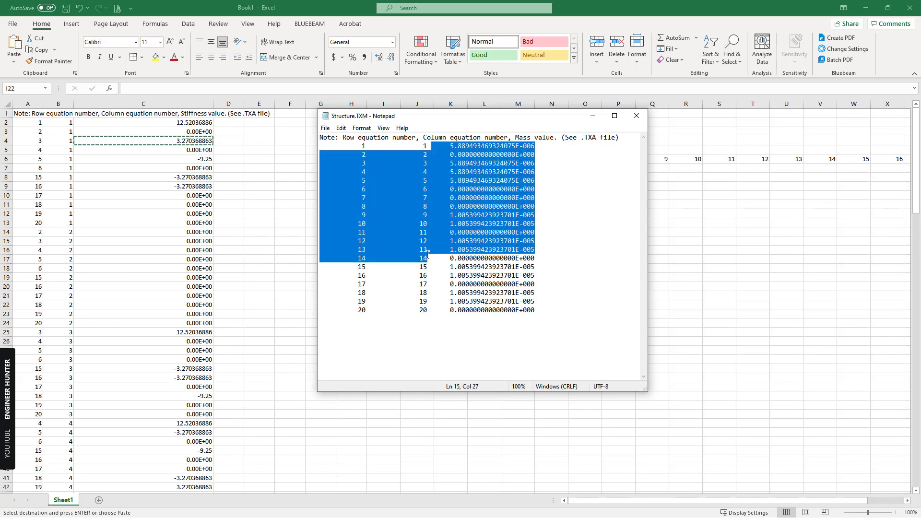
{"action": "left_click", "coordinate": [444, 285]}
{"action": "left_click_drag", "start_coordinate": [451, 145], "coordinate": [534, 164]}
{"action": "left_click", "coordinate": [533, 232]}
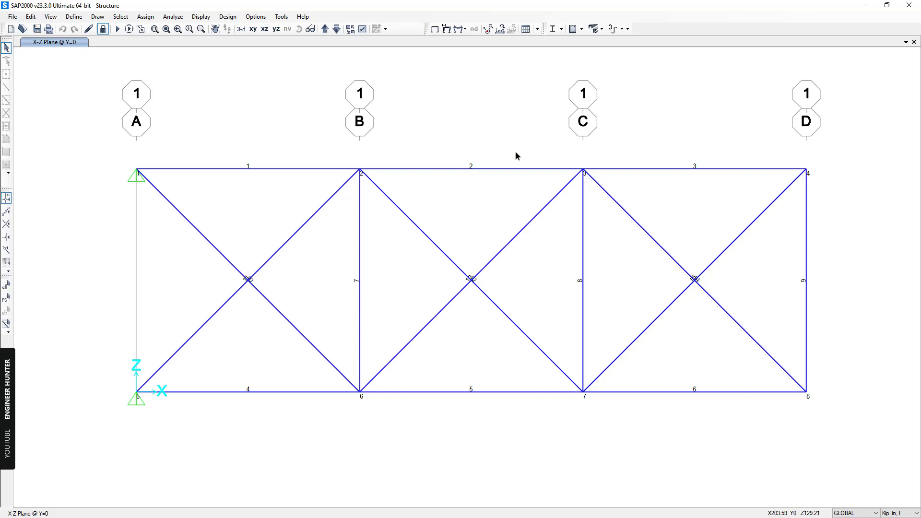
Accept deleting the existing analysis results so the truss model becomes unlocked.
{"action": "left_click", "coordinate": [174, 24]}
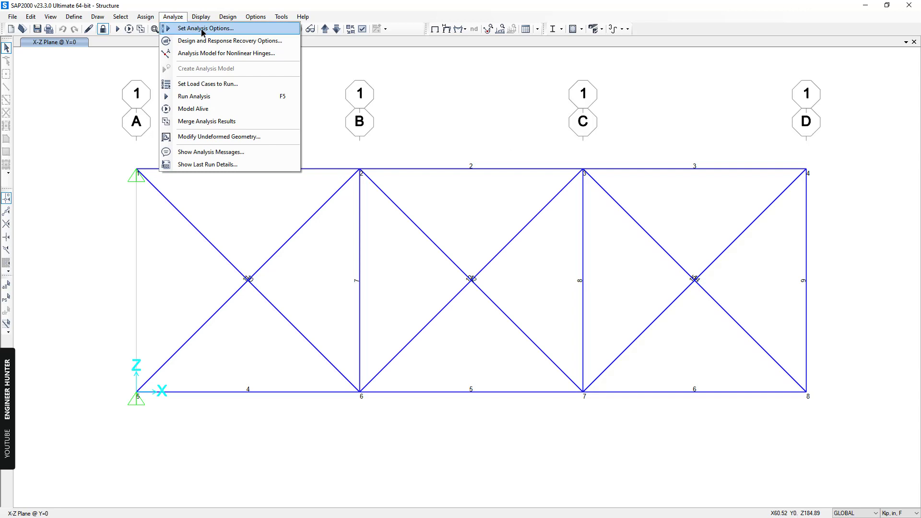
{"action": "left_click", "coordinate": [103, 29]}
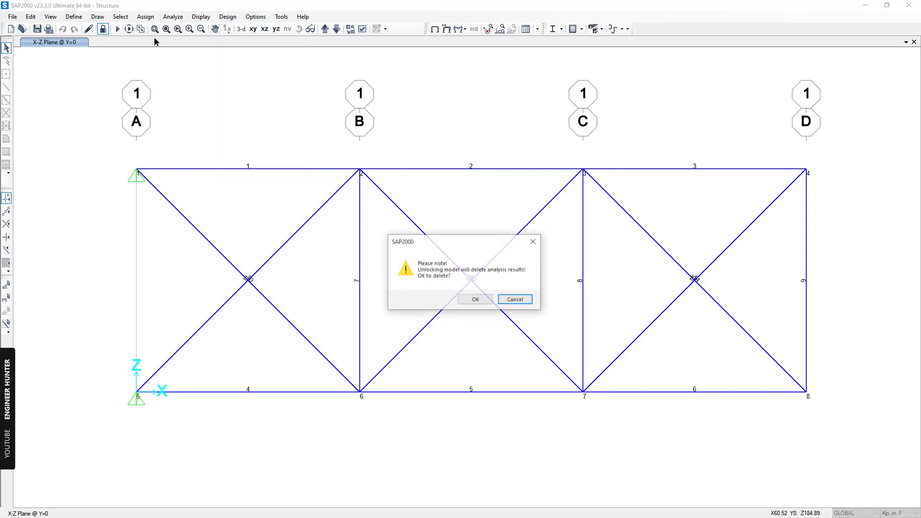
{"action": "left_click", "coordinate": [475, 299]}
Review the UX, UZ and RY degrees of freedom in Analysis Options, then close unchanged.
{"action": "left_click", "coordinate": [173, 16]}
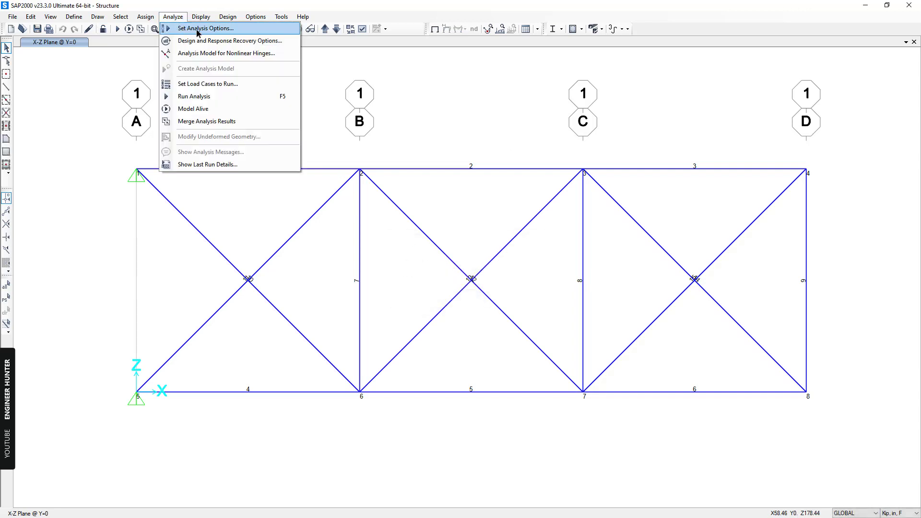
{"action": "left_click", "coordinate": [194, 30]}
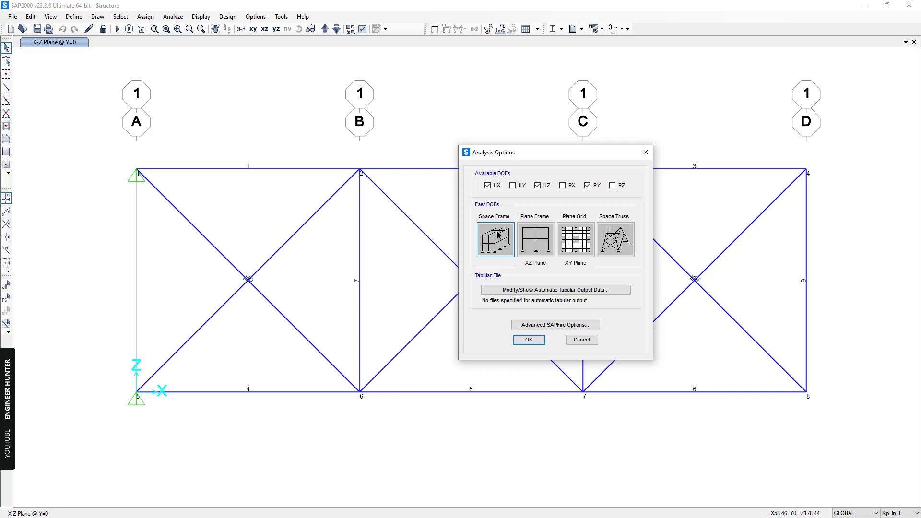
{"action": "left_click", "coordinate": [583, 341]}
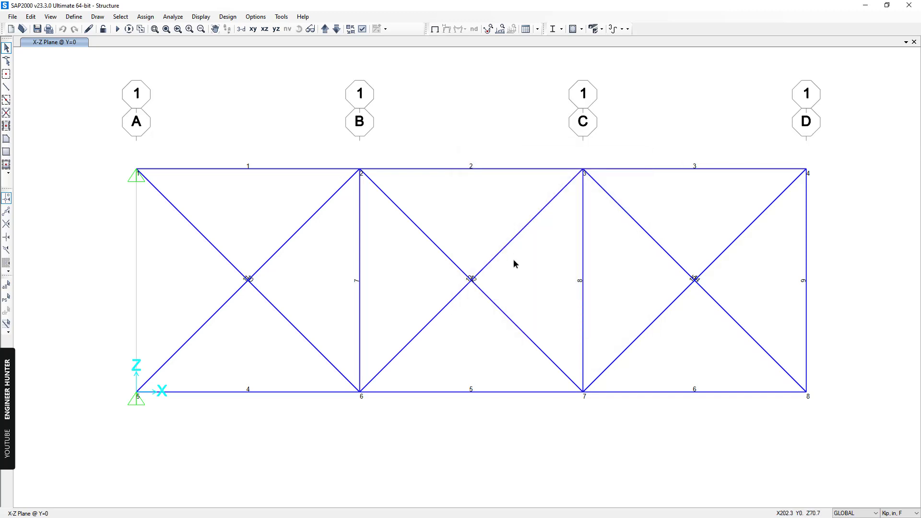